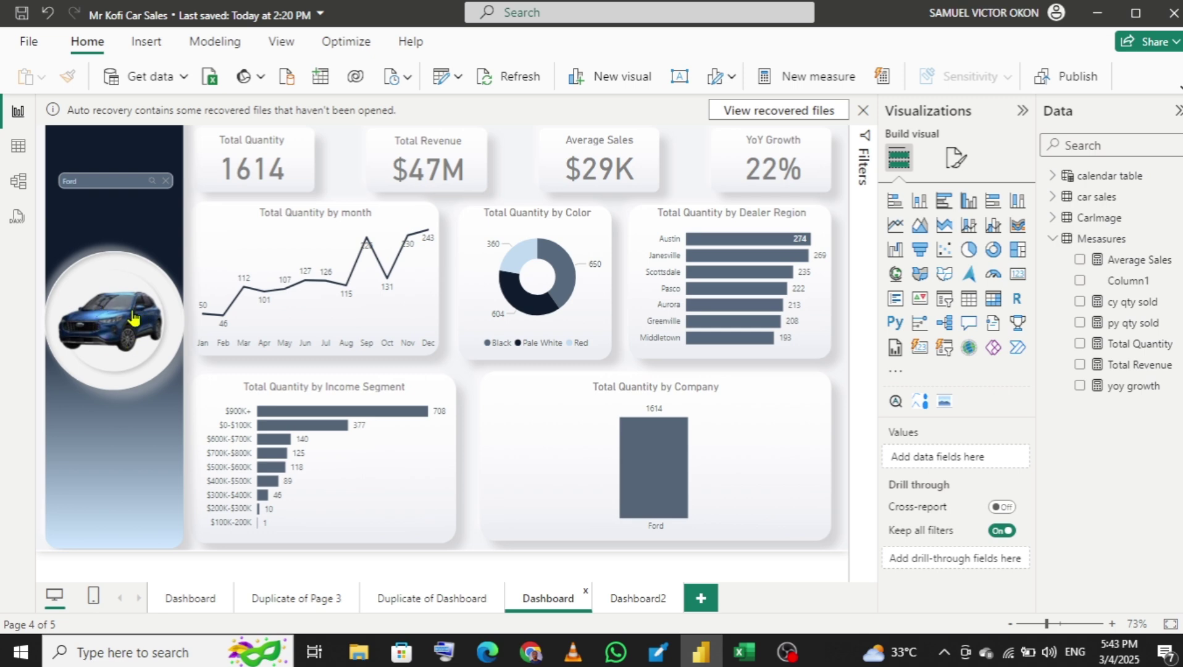
Step: Clear 'Ford' from the Company search slicer and type 'Chevrolet' instead
left_click(93, 175)
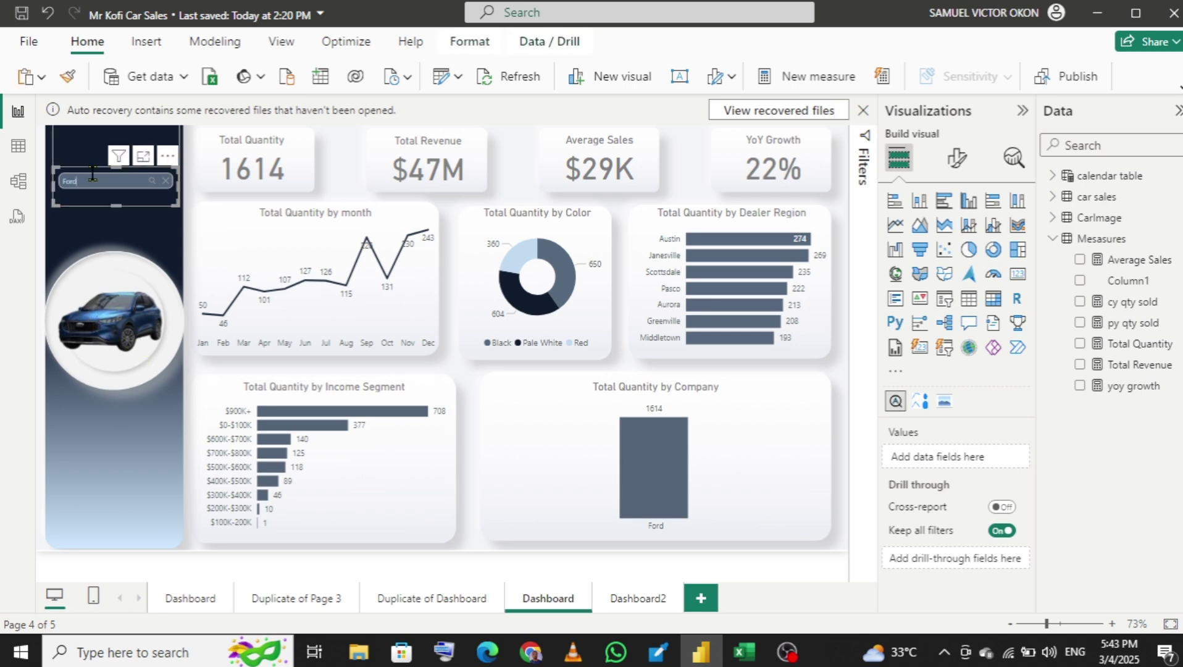
key("BackSpace")
key("BackSpace")
key("BackSpace")
key("BackSpace")
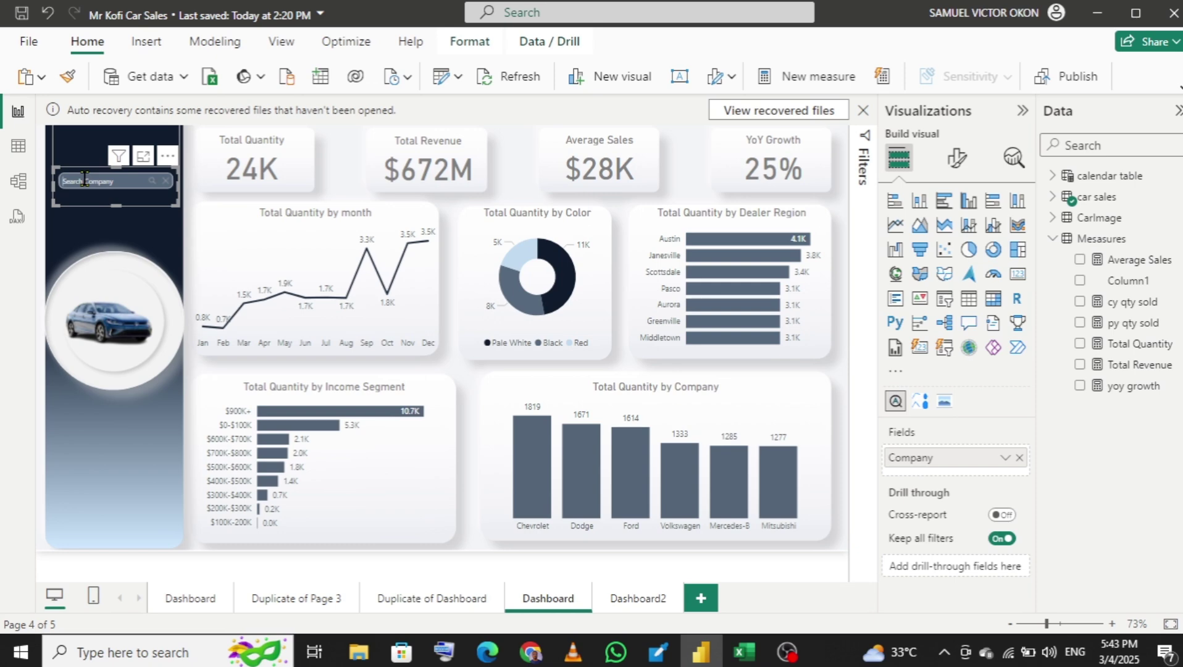
type("Chevrolet")
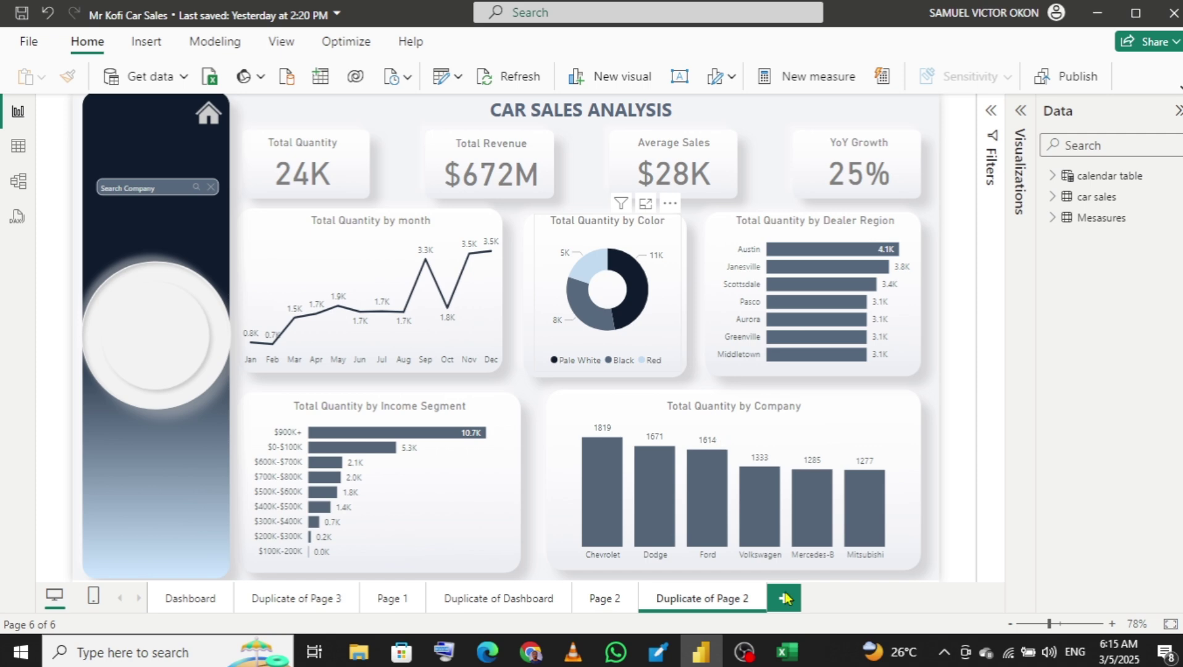
Step: Bring up the Car Image workbook listing car makes and their image URLs
left_click(787, 653)
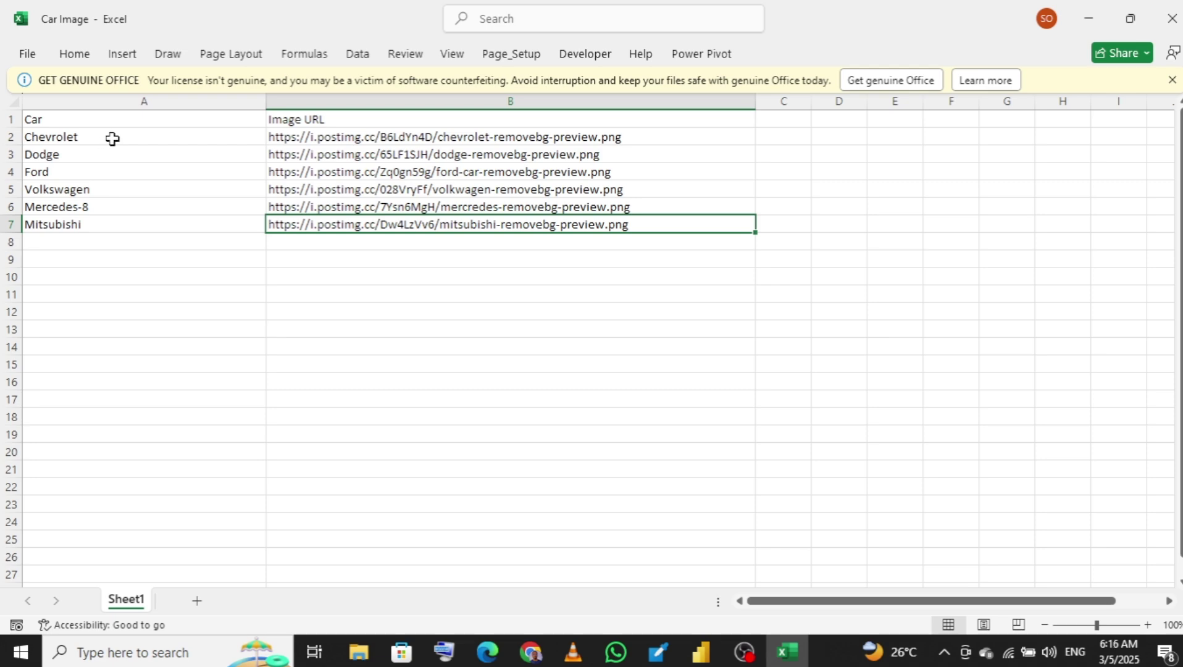
Step: Save the red Camaro from the Chevrolet image results as 'chevrolet car test'
left_click(530, 651)
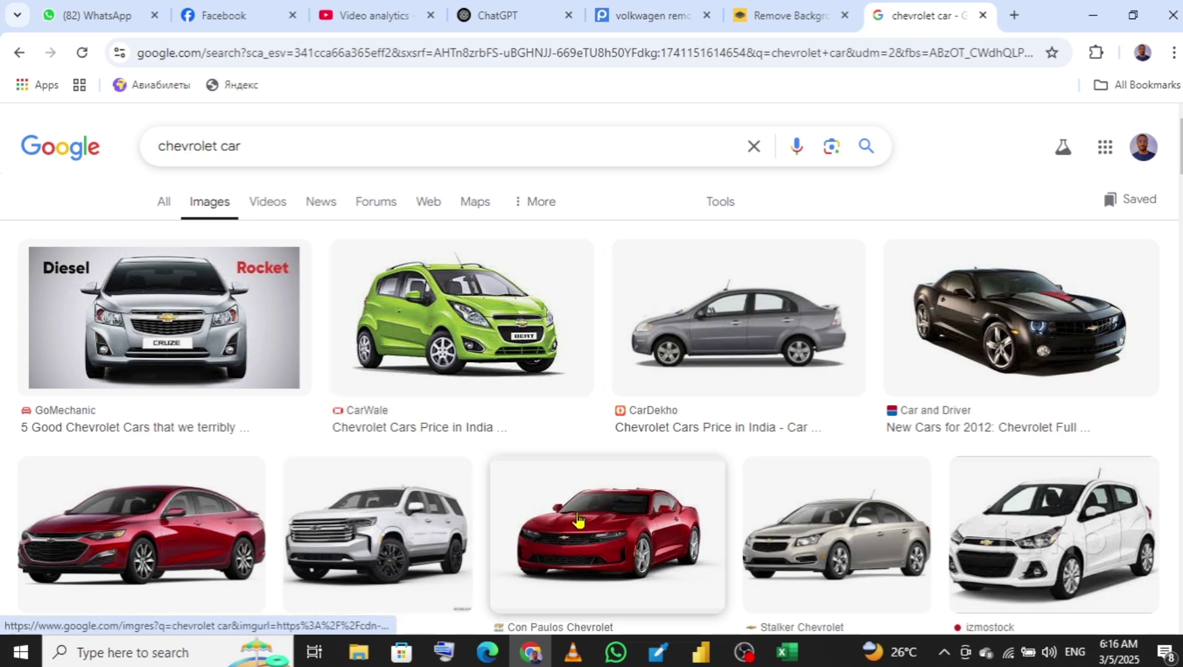
right_click(597, 511)
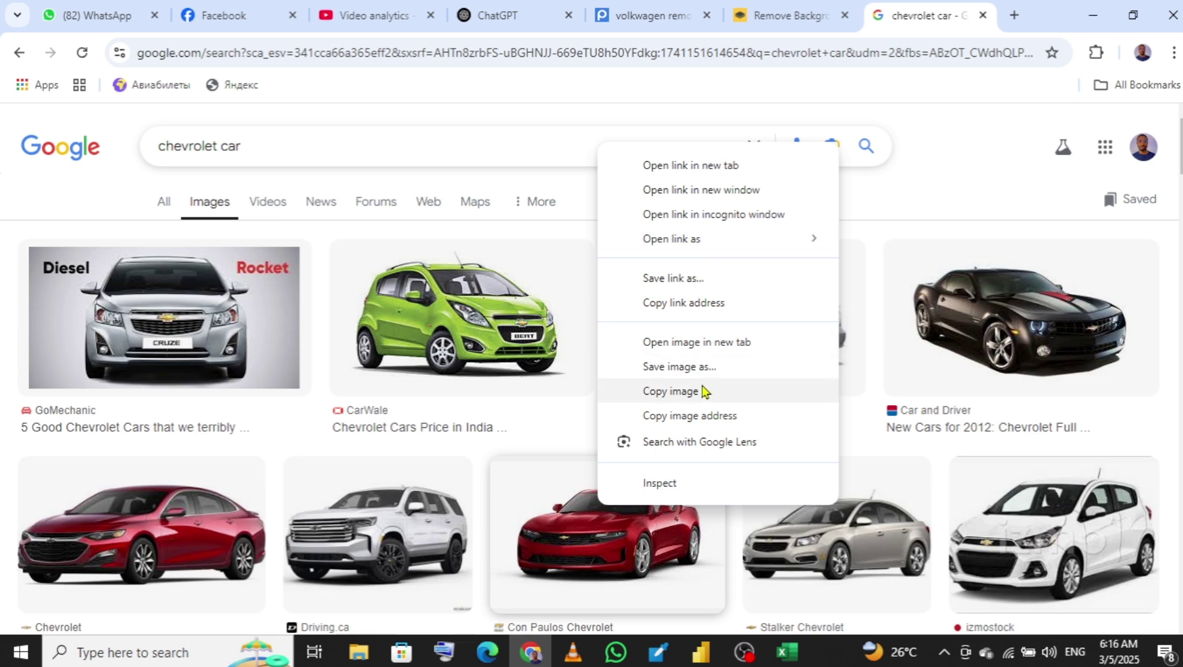
left_click(724, 369)
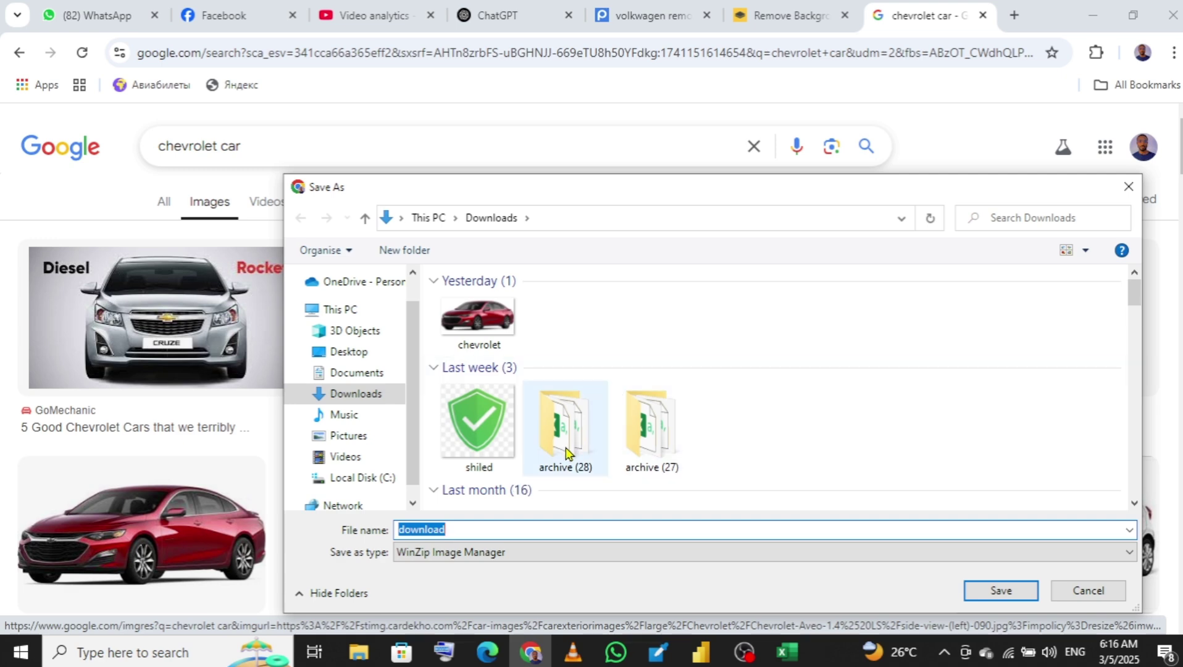
type("che")
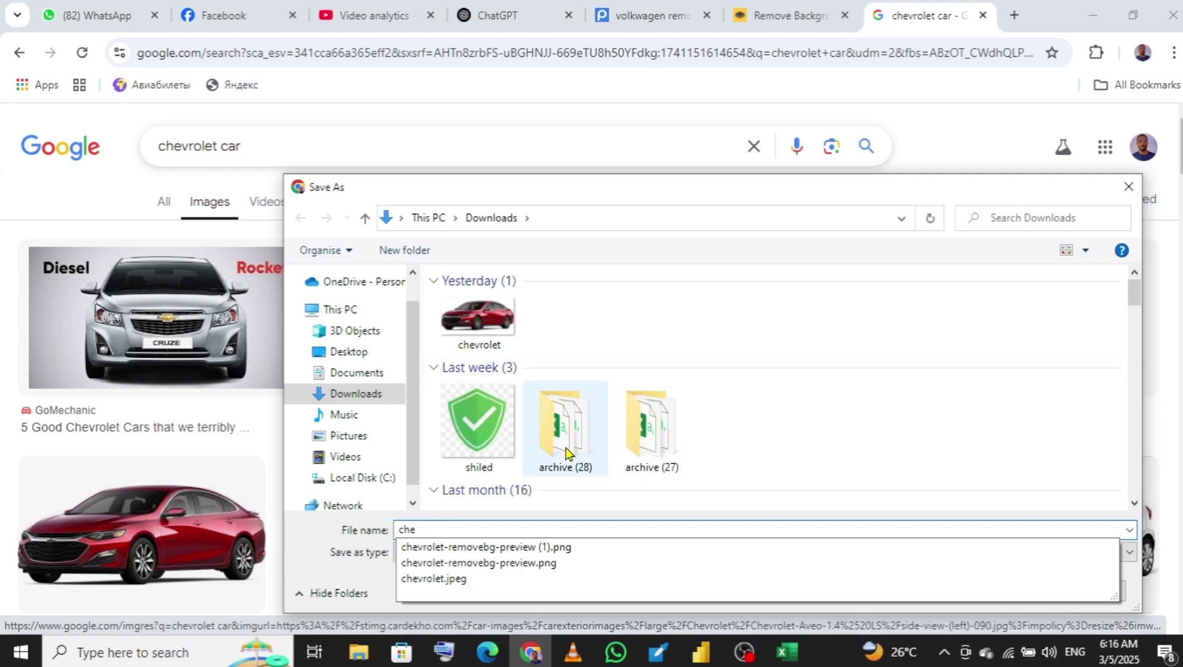
type("vrolet")
key("Escape")
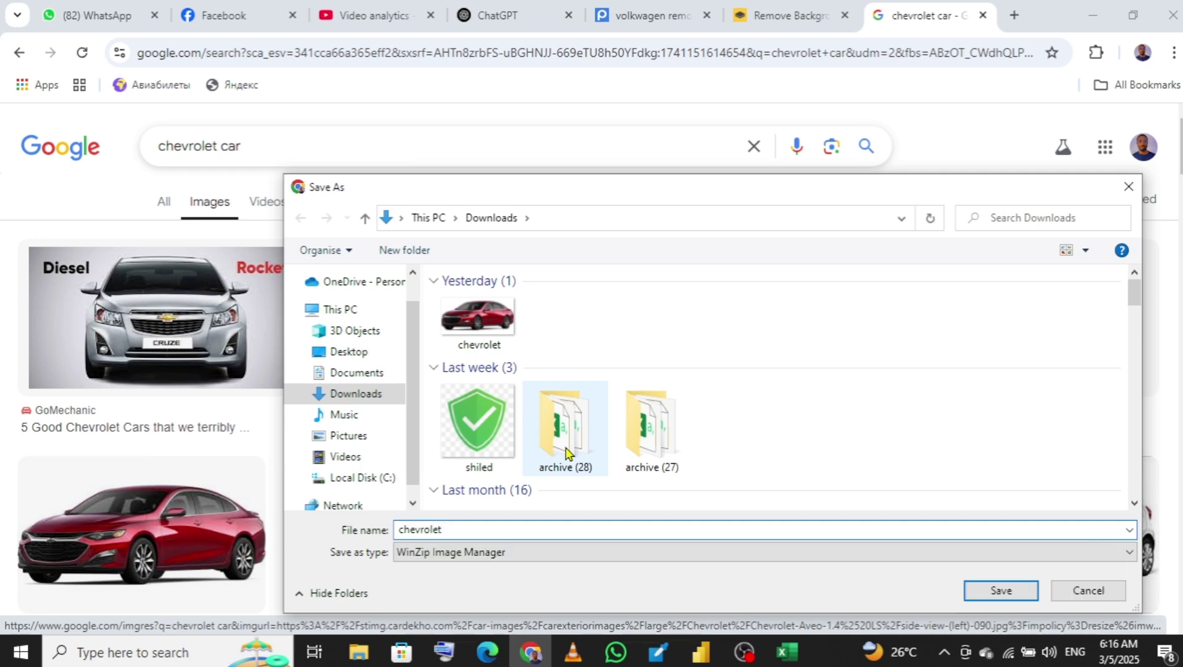
type("car test")
key("Return")
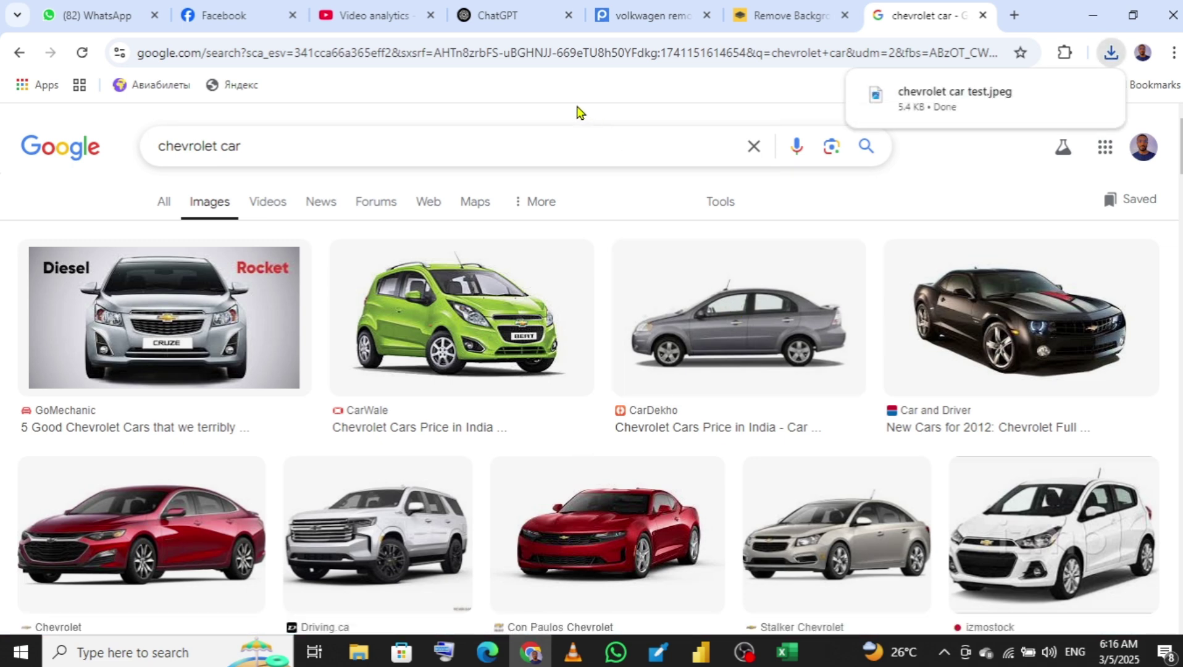
Step: Preview the saved chevrolet car test image in Downloads, then return to remove.bg
left_click(355, 660)
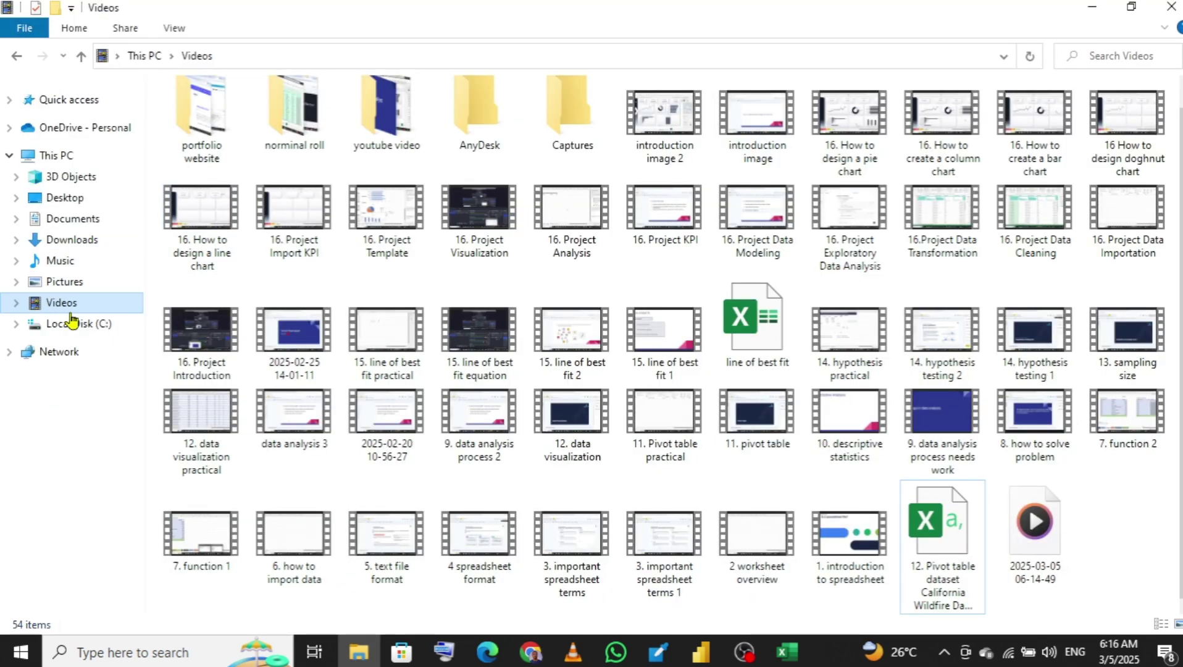
left_click(76, 246)
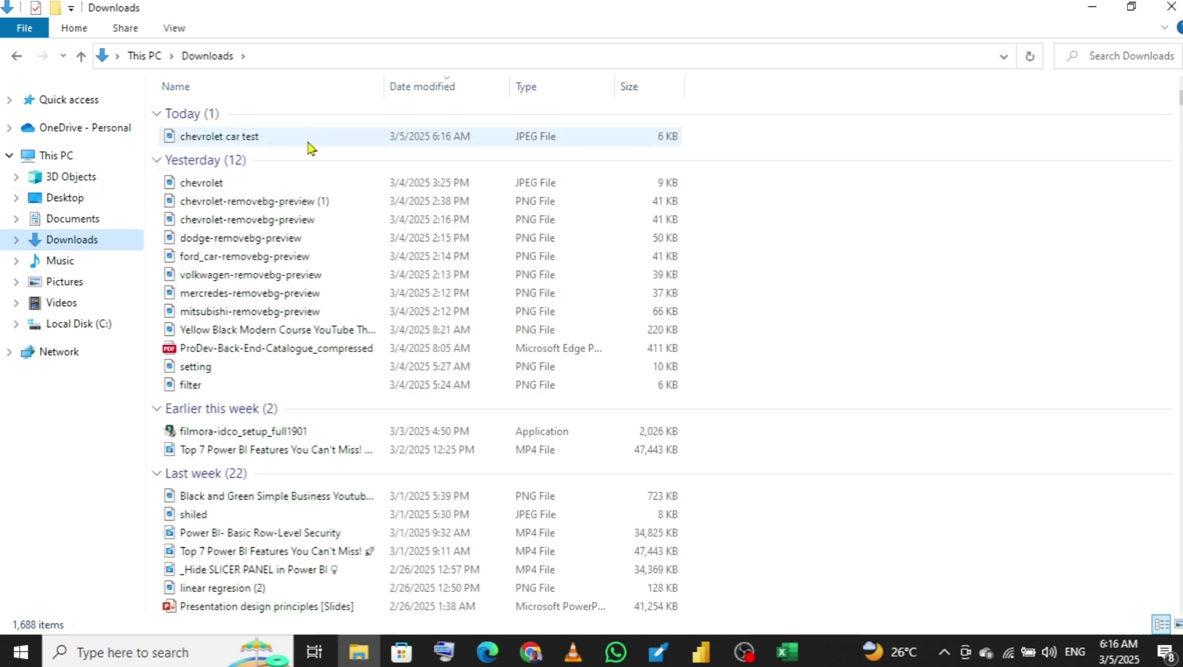
double_click(228, 137)
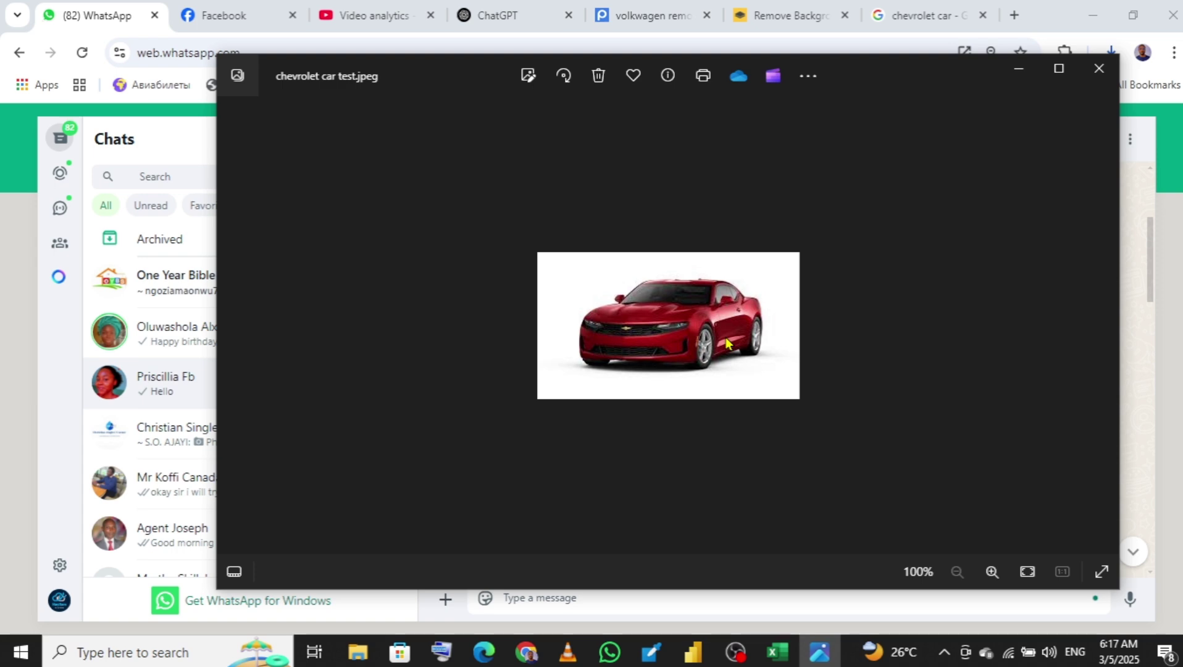
left_click(783, 14)
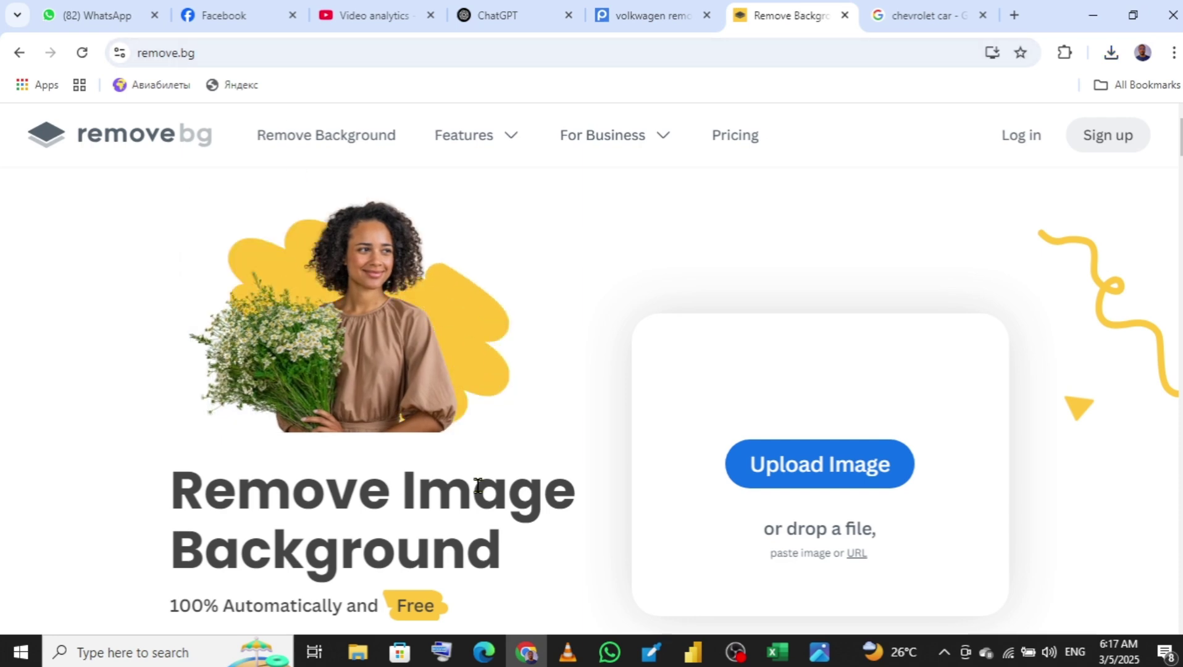
Step: Remove the background from chevrolet car test and download the free preview PNG to Downloads
left_click(819, 486)
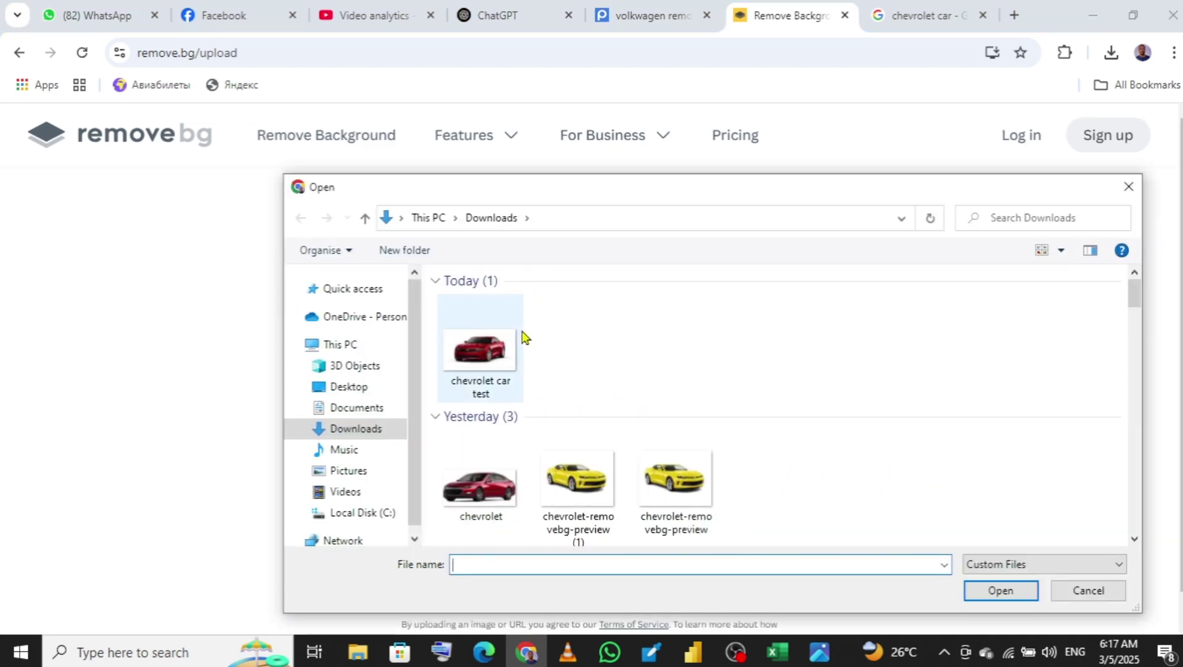
left_click(479, 339)
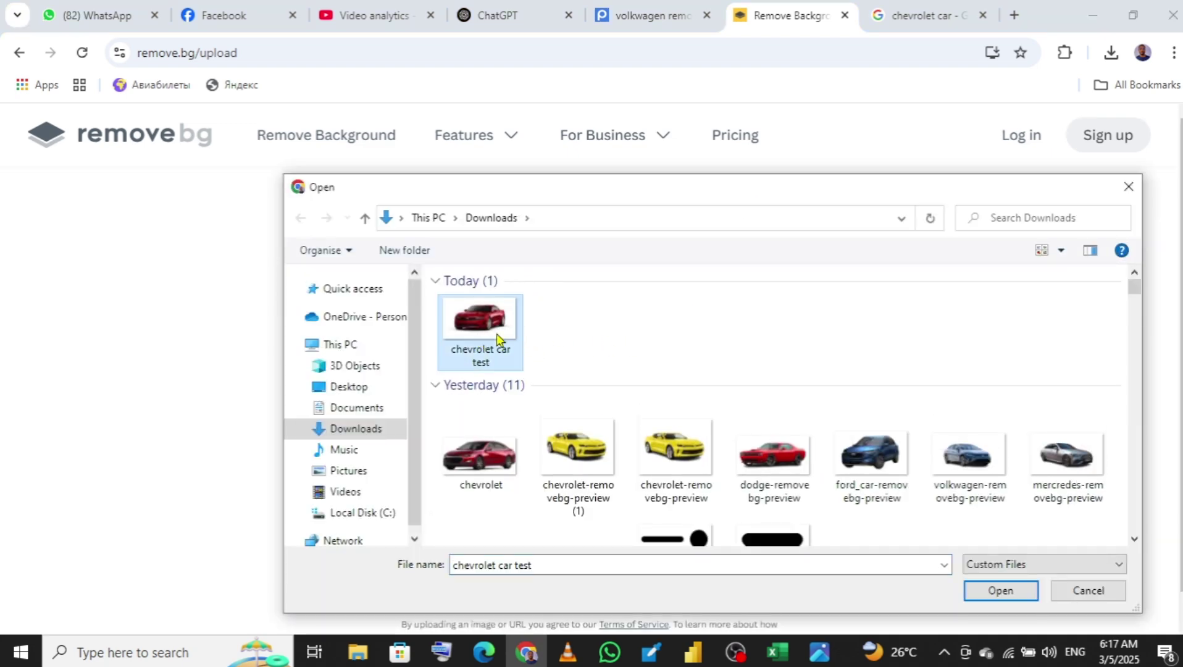
left_click(1000, 586)
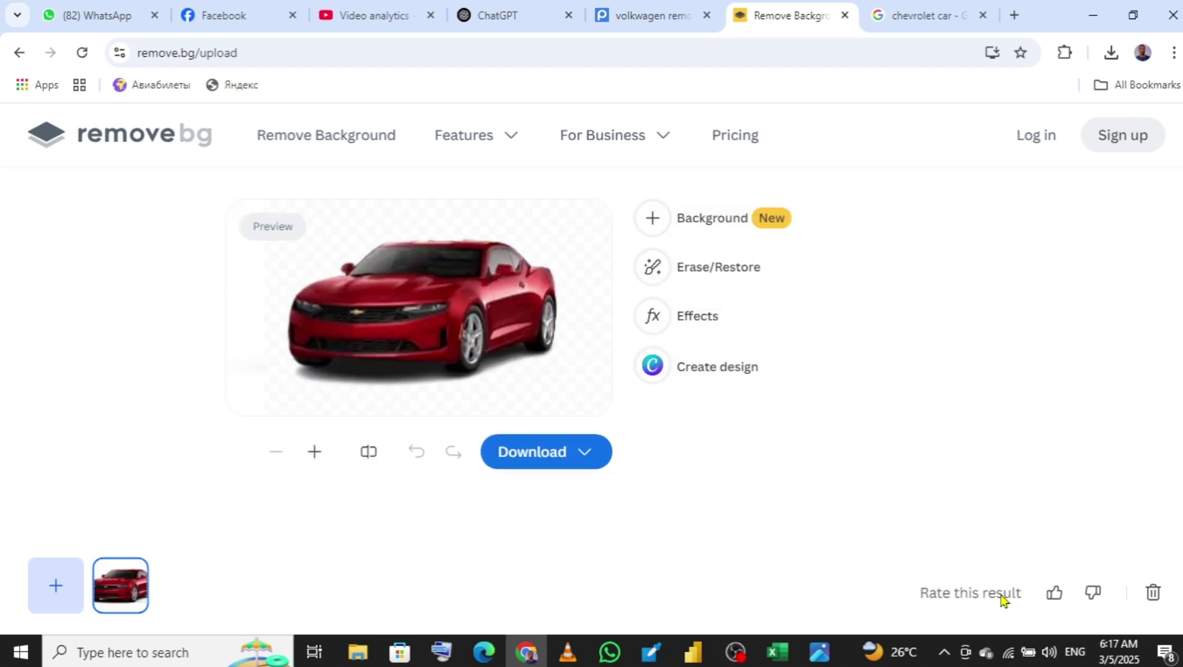
left_click(562, 452)
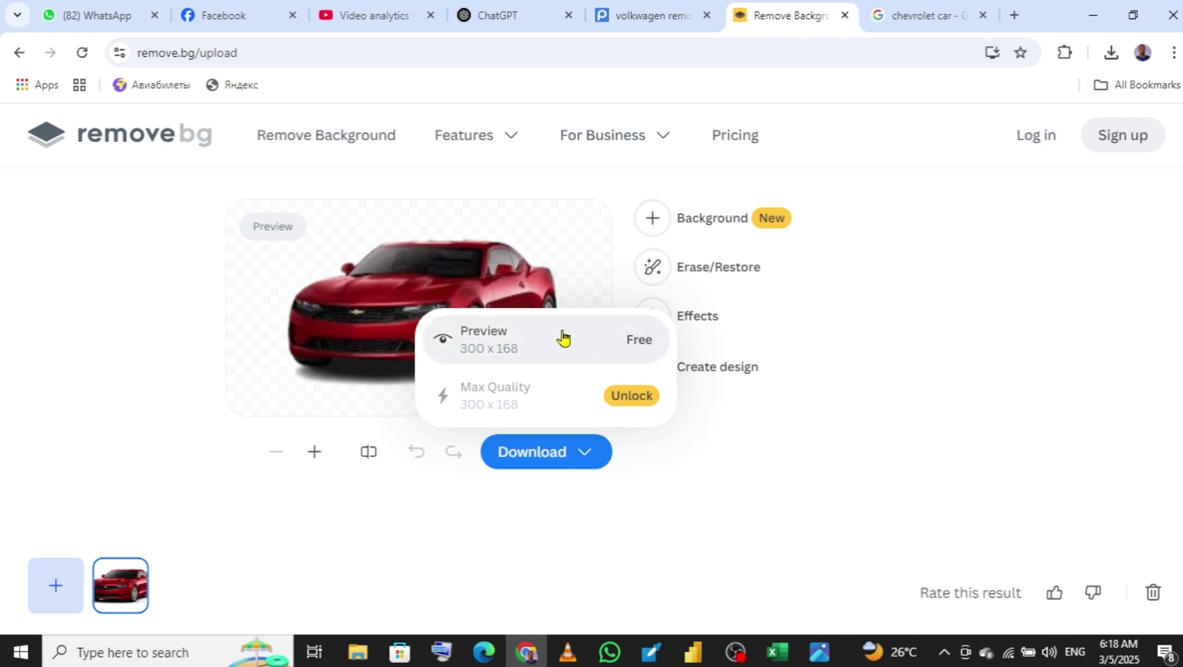
left_click(546, 338)
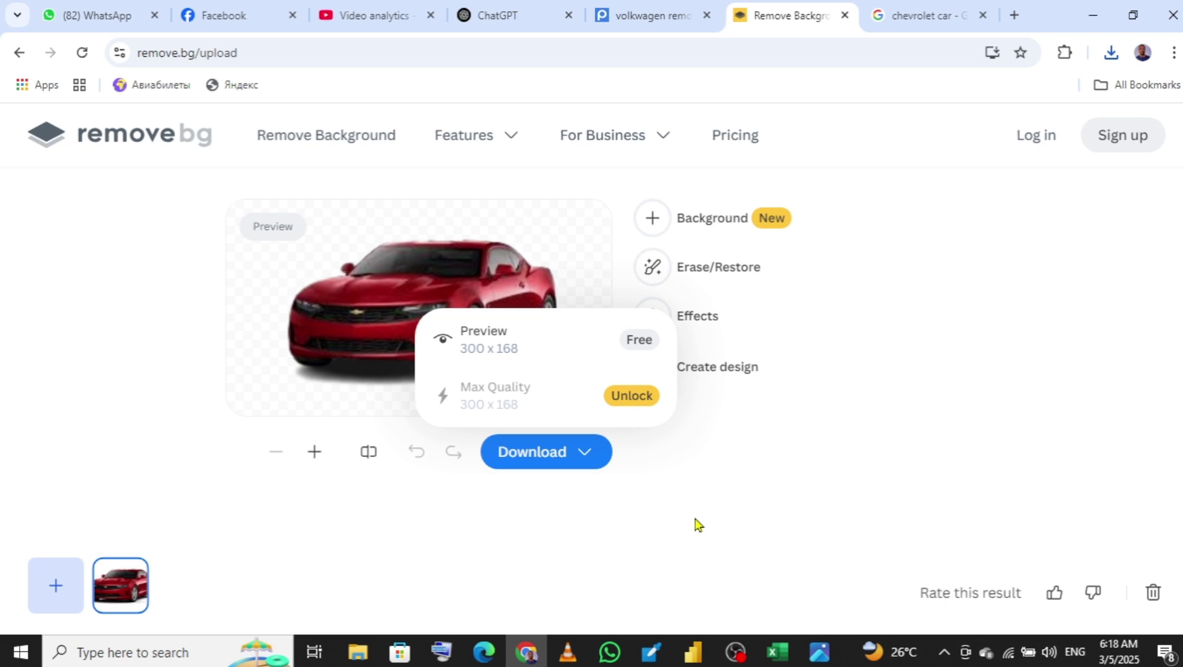
left_click(358, 651)
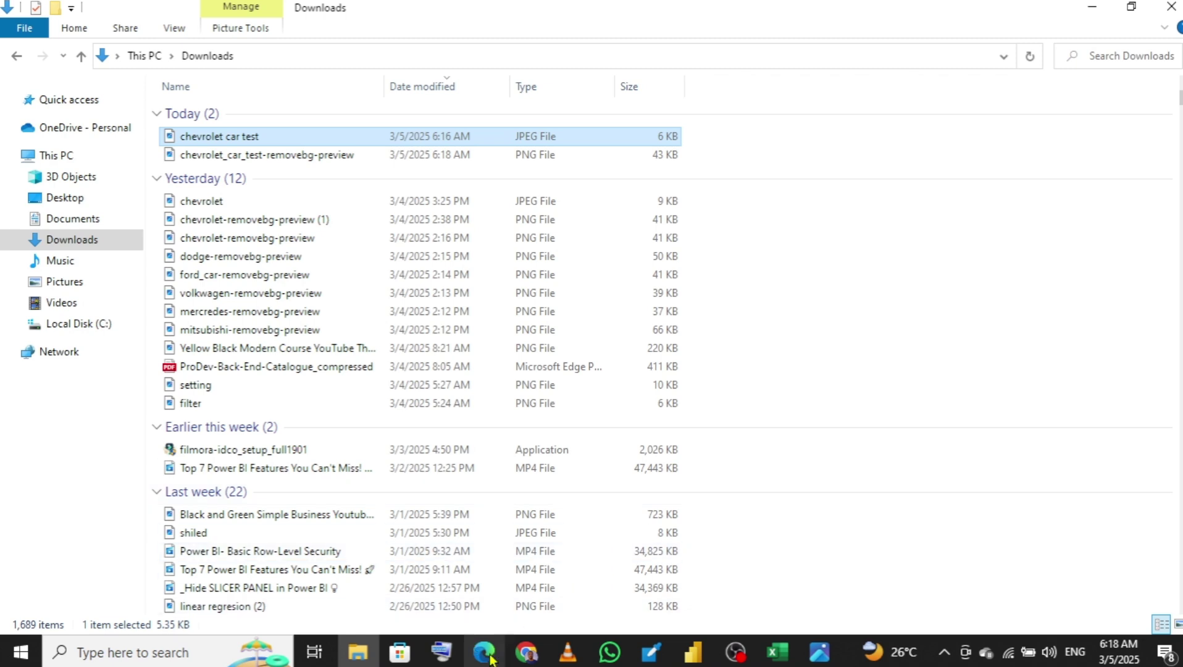
Step: Upload chevrolet_car_test-removebg-preview.png to Postimages
left_click(526, 652)
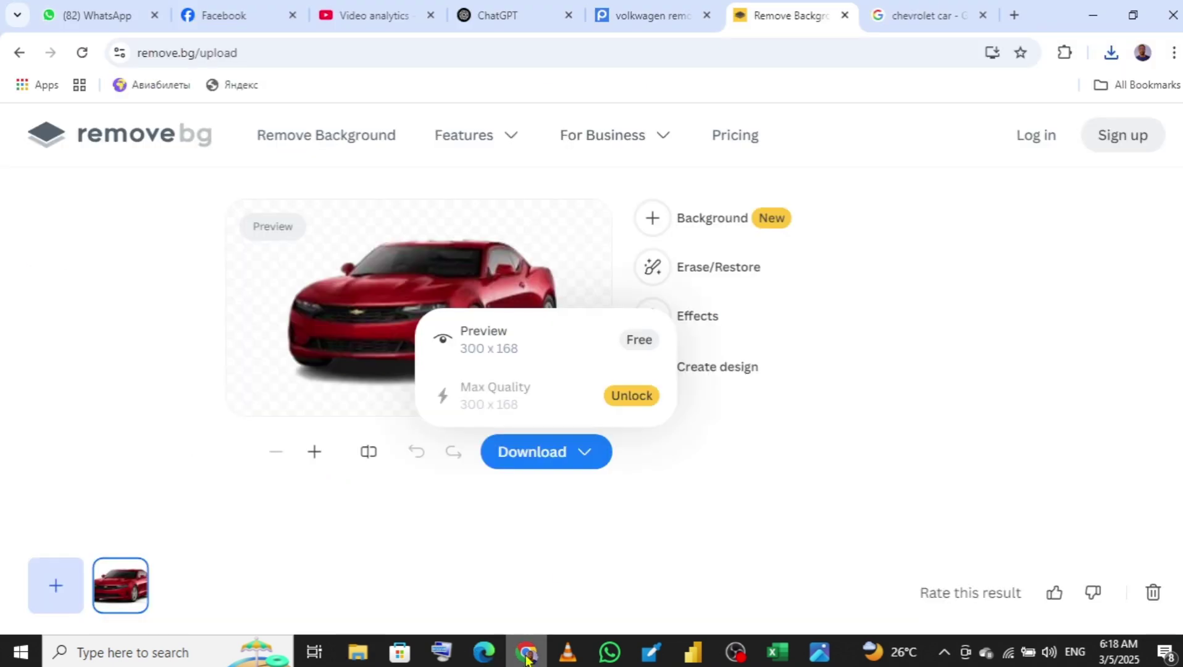
left_click(648, 16)
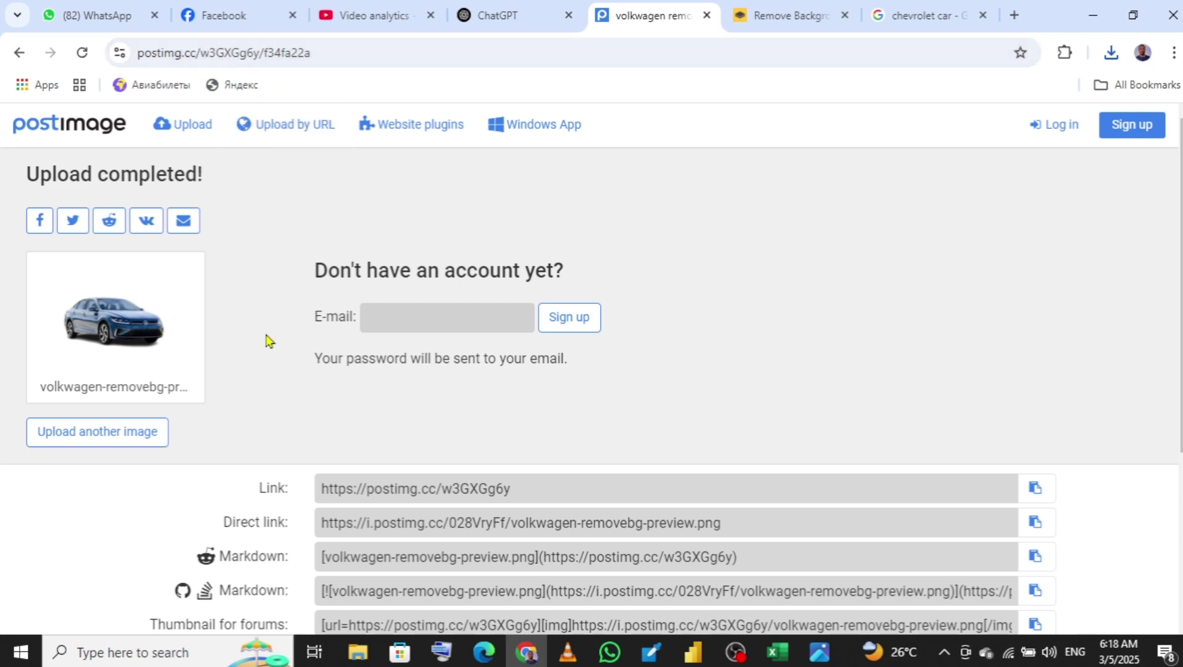
left_click(77, 433)
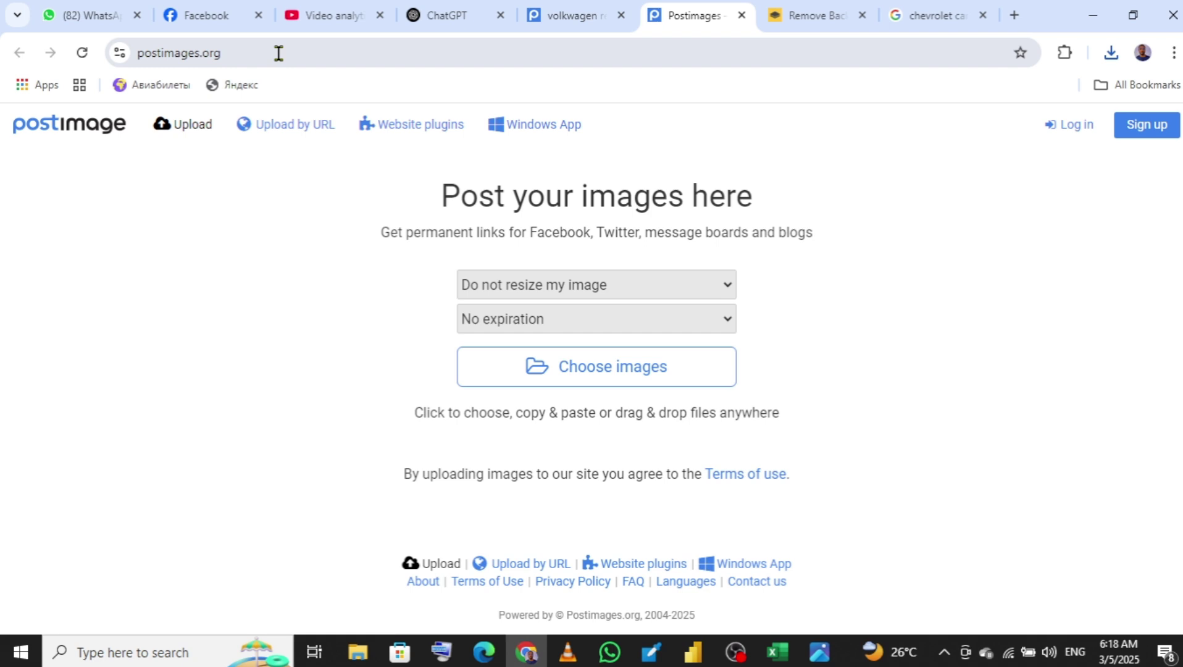
left_click(597, 366)
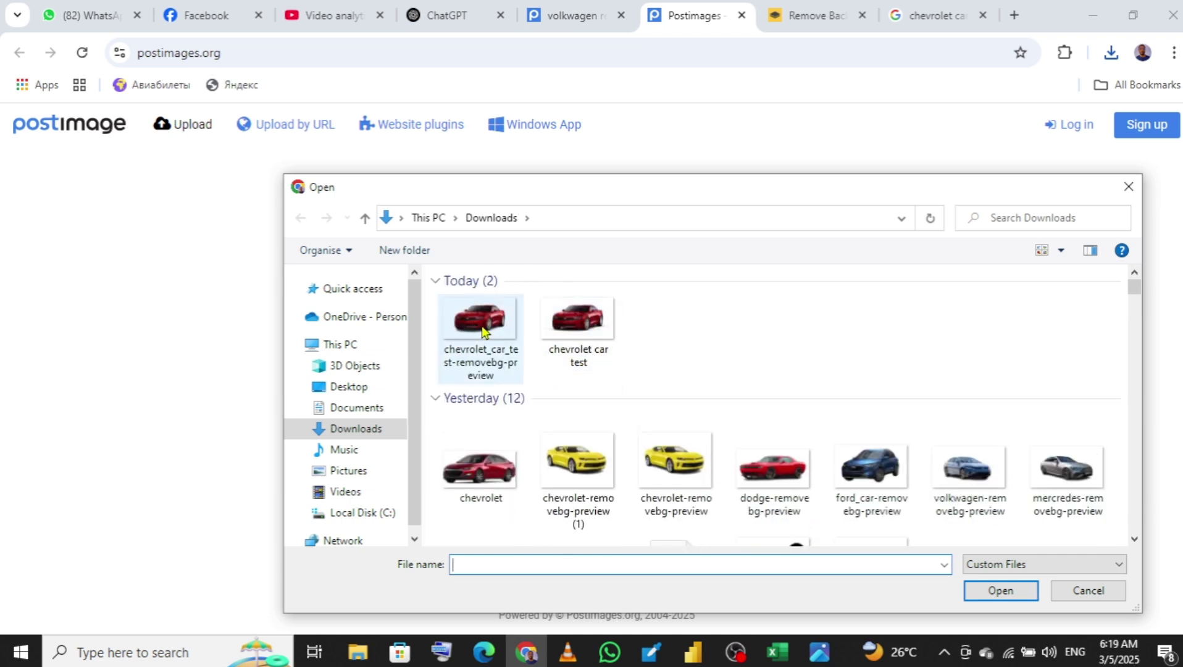
left_click(476, 328)
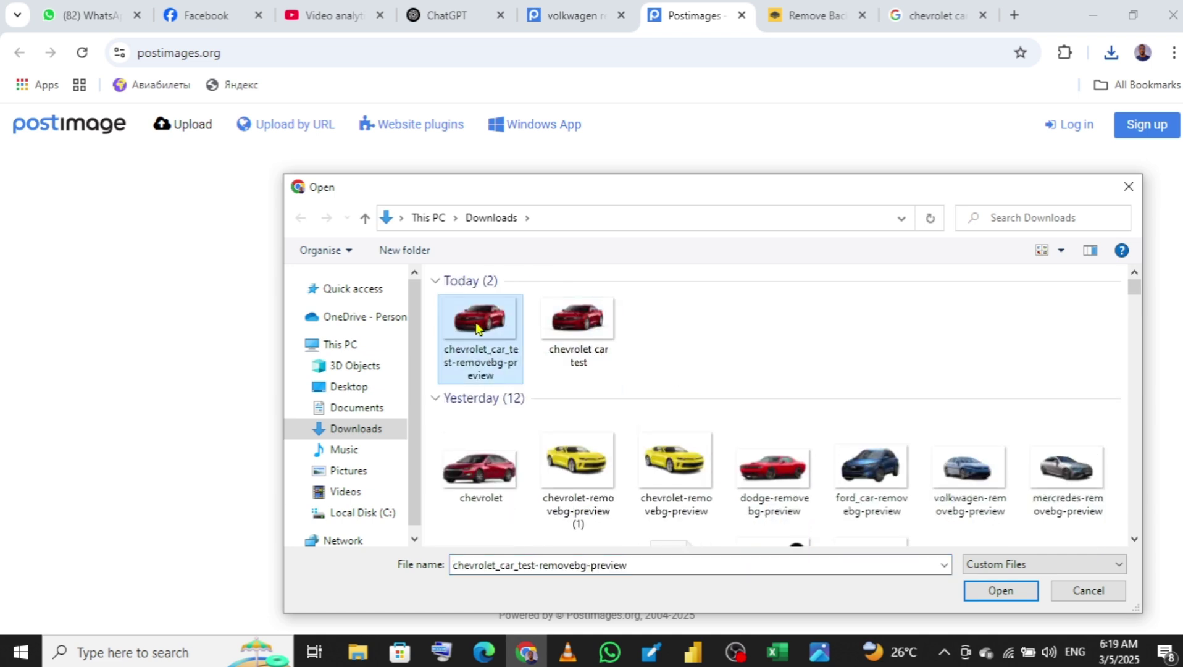
left_click(1000, 593)
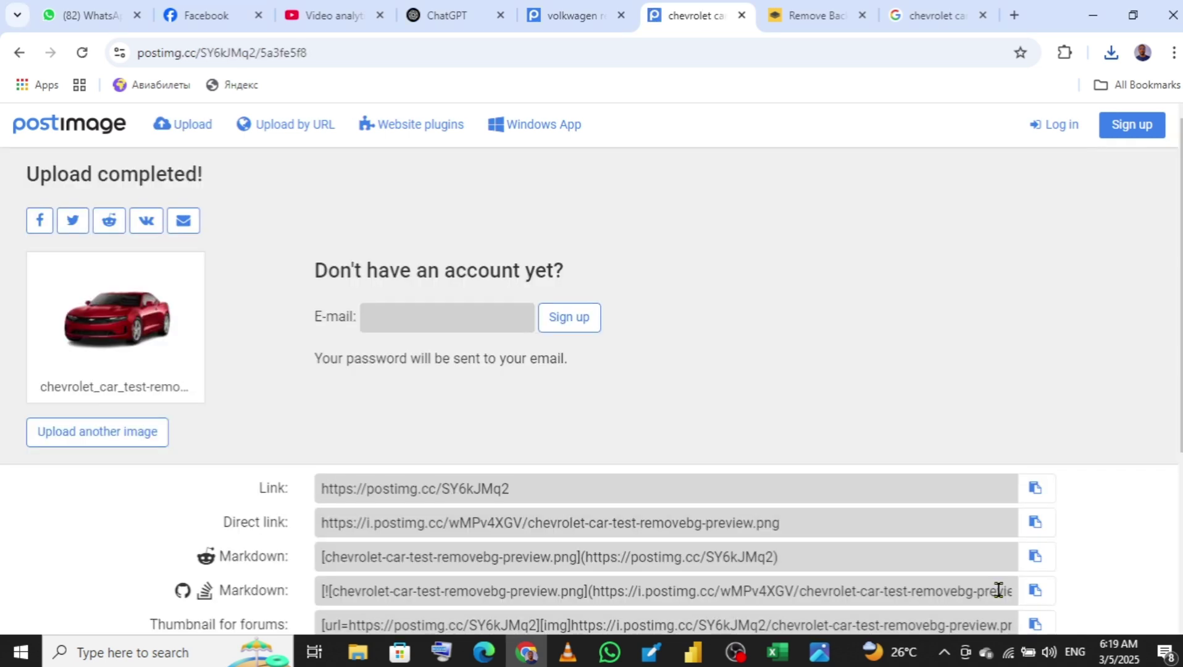
Step: Copy the uploaded cutout's direct image link
scroll(852, 434, "down", 2)
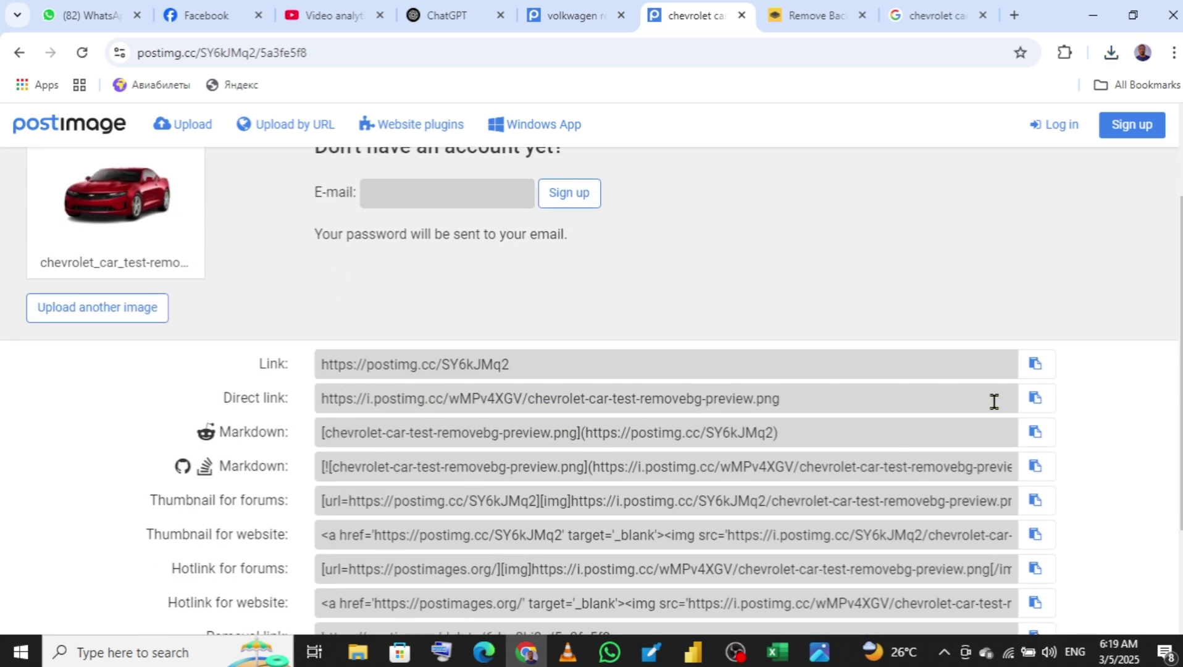
left_click(1029, 407)
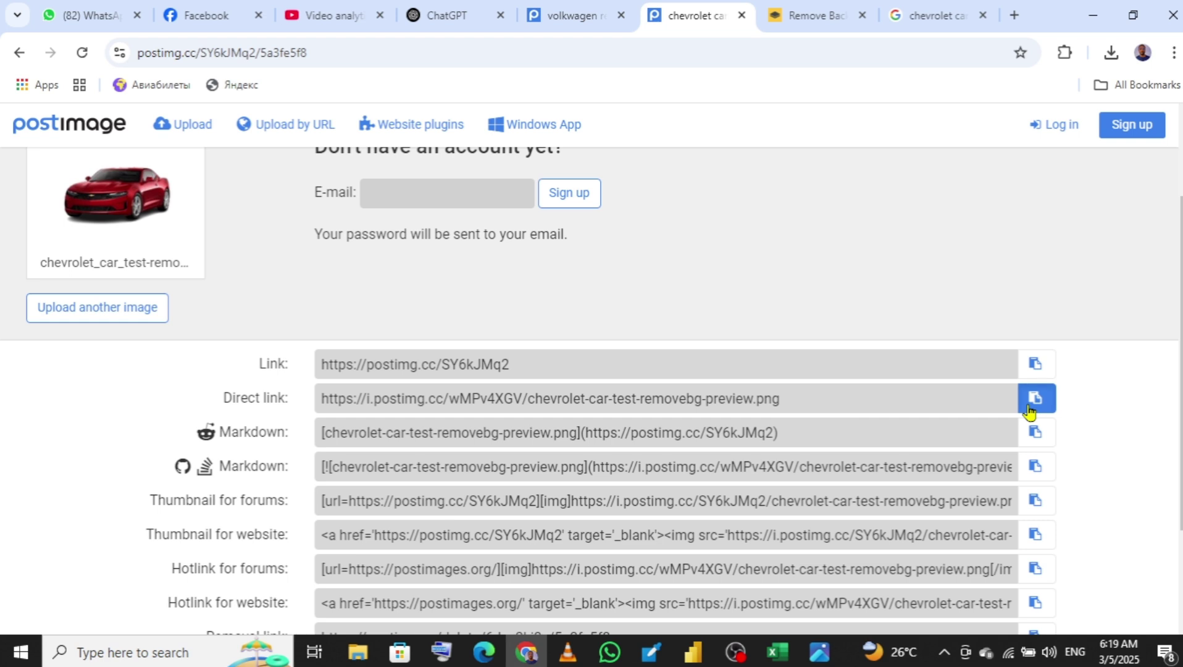
left_click(1029, 410)
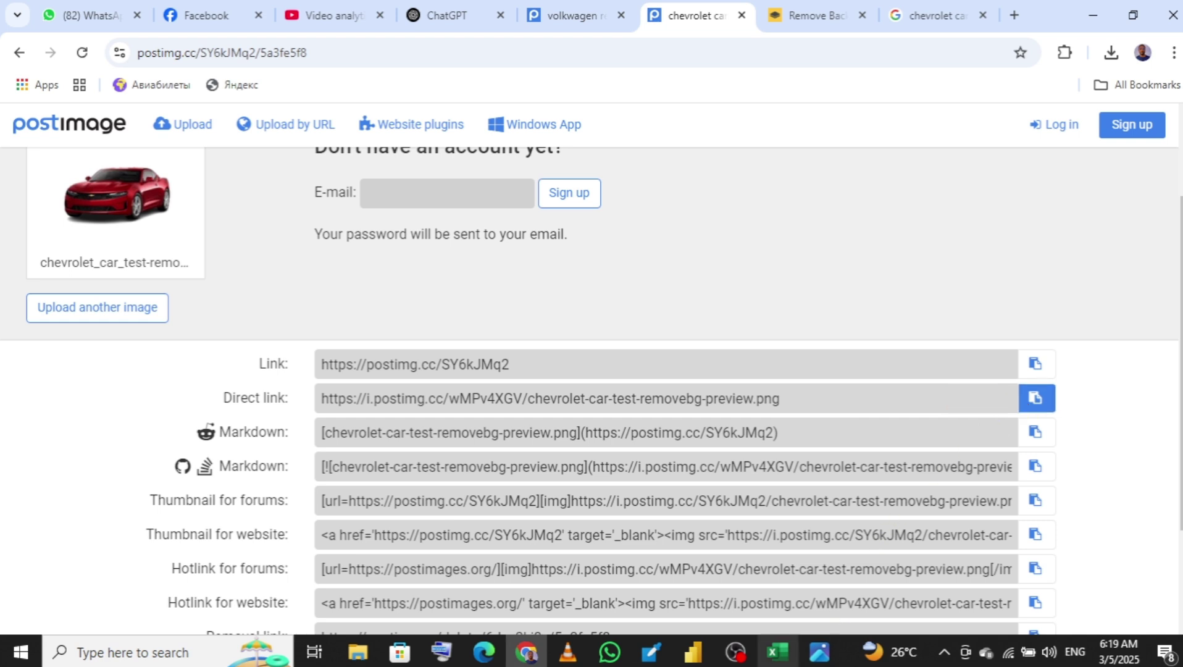
Step: Return to the Car Image workbook and select Chevrolet's image URL in cell B2
left_click(777, 653)
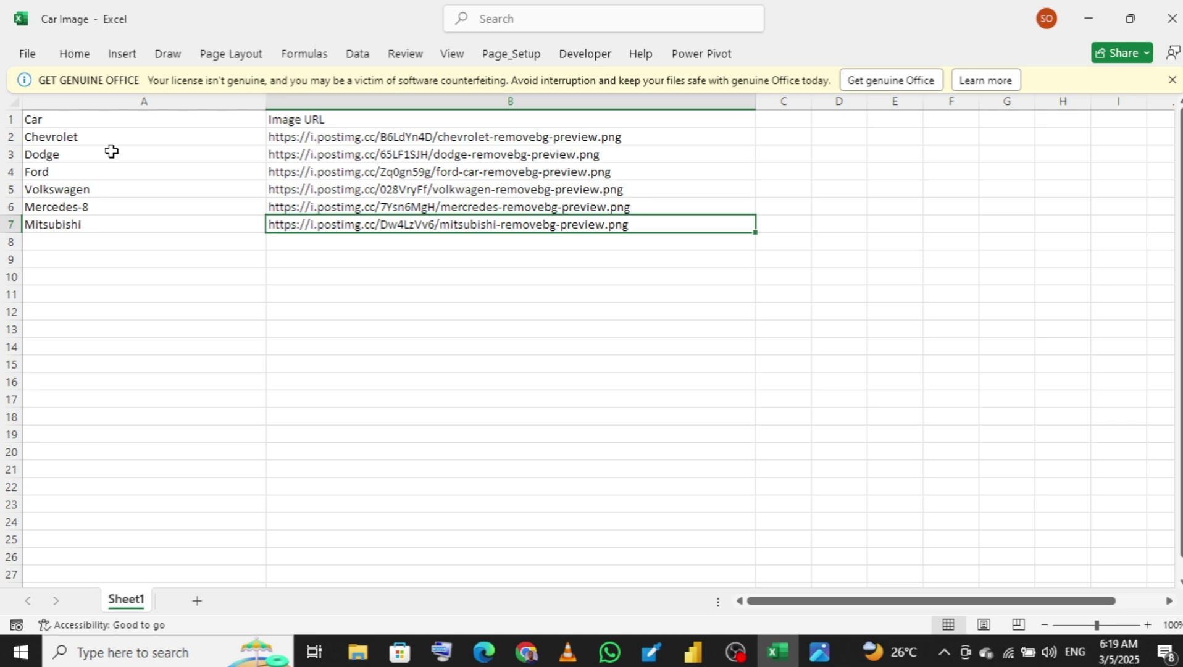
left_click(396, 133)
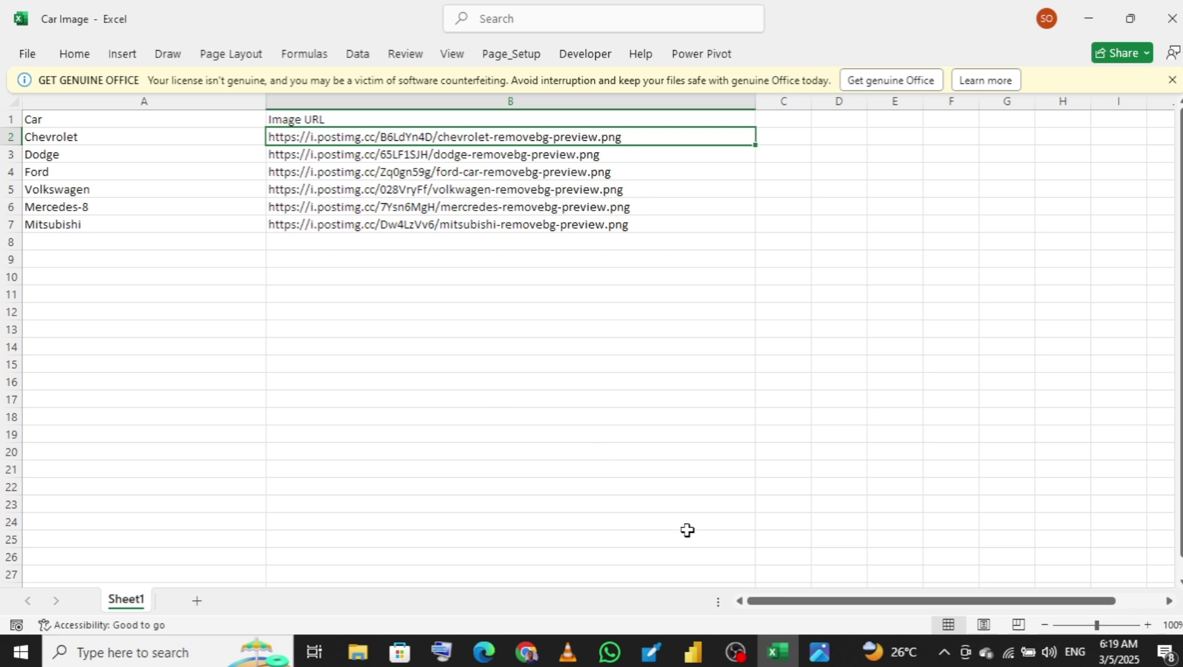
Step: Switch back to the Power BI car sales report and open the Get data list
left_click(692, 659)
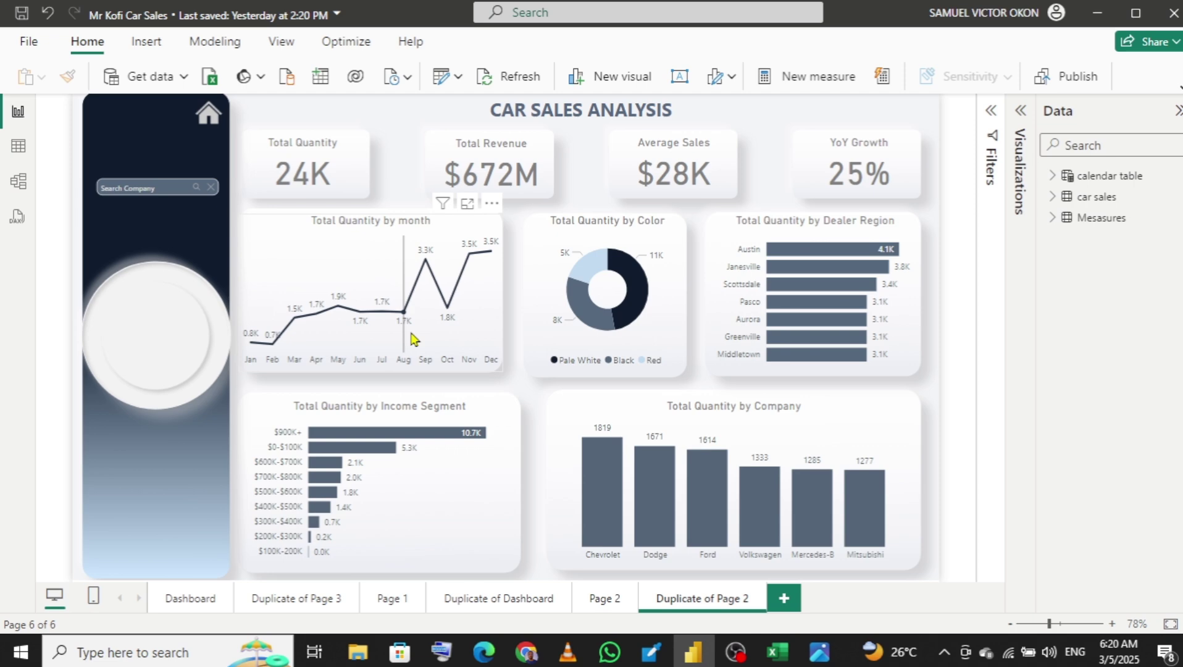
left_click(183, 77)
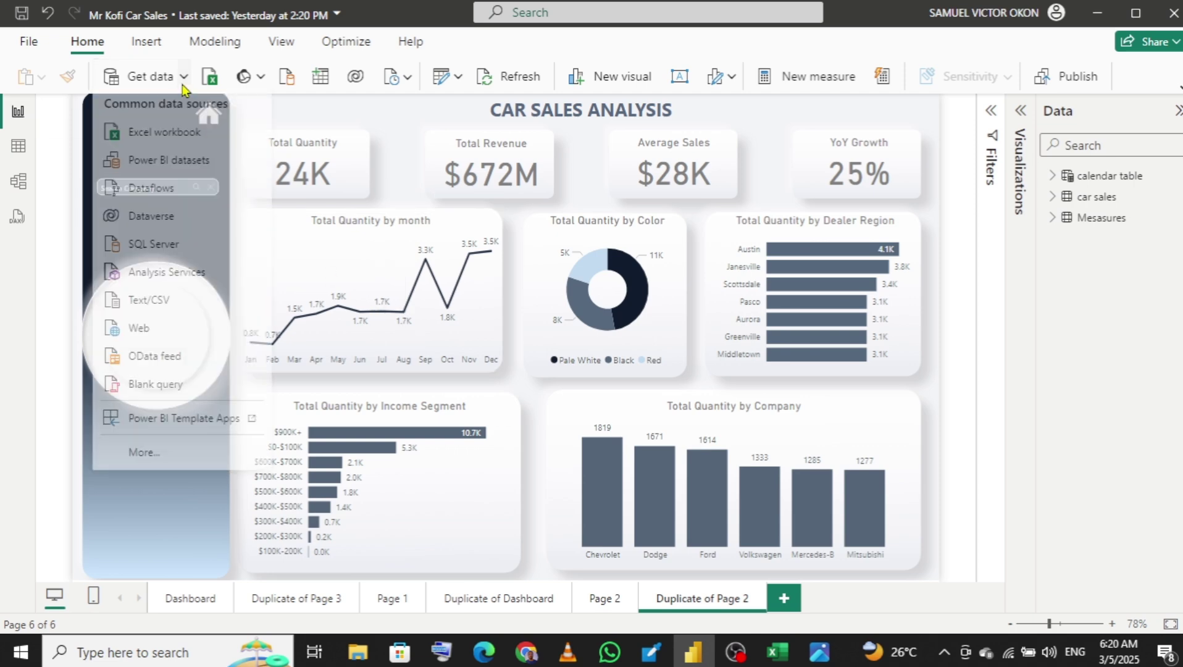
Step: Connect to the Car Image.xlsx Excel workbook as a data source
left_click(163, 146)
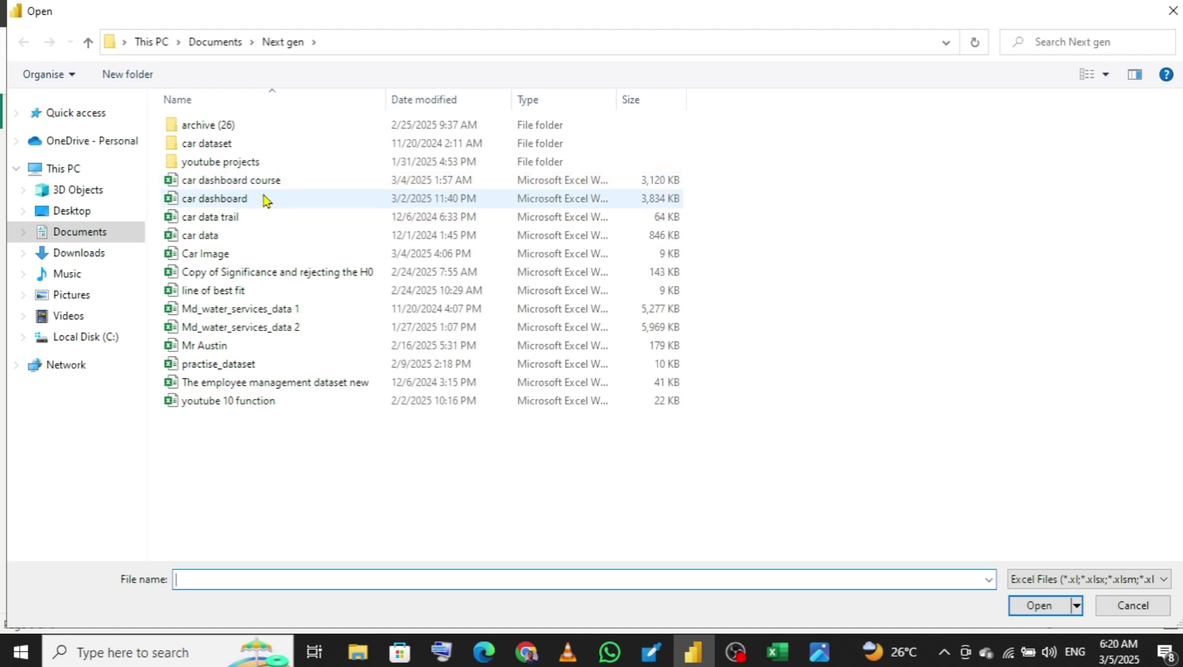
left_click(228, 256)
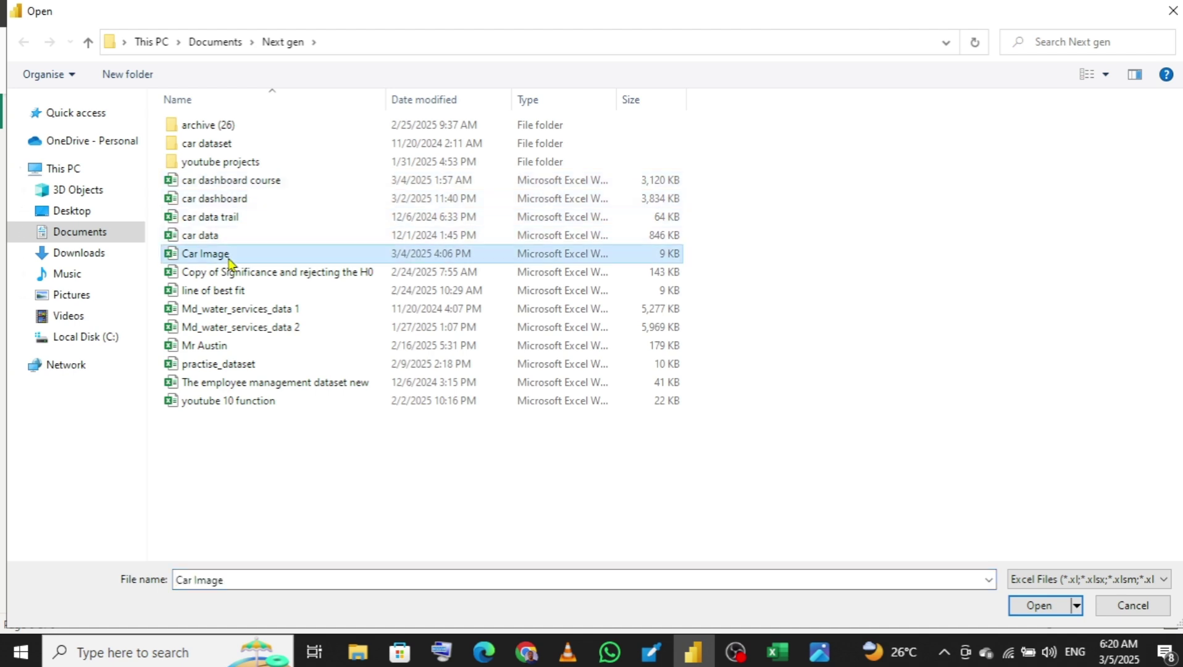
left_click(1041, 606)
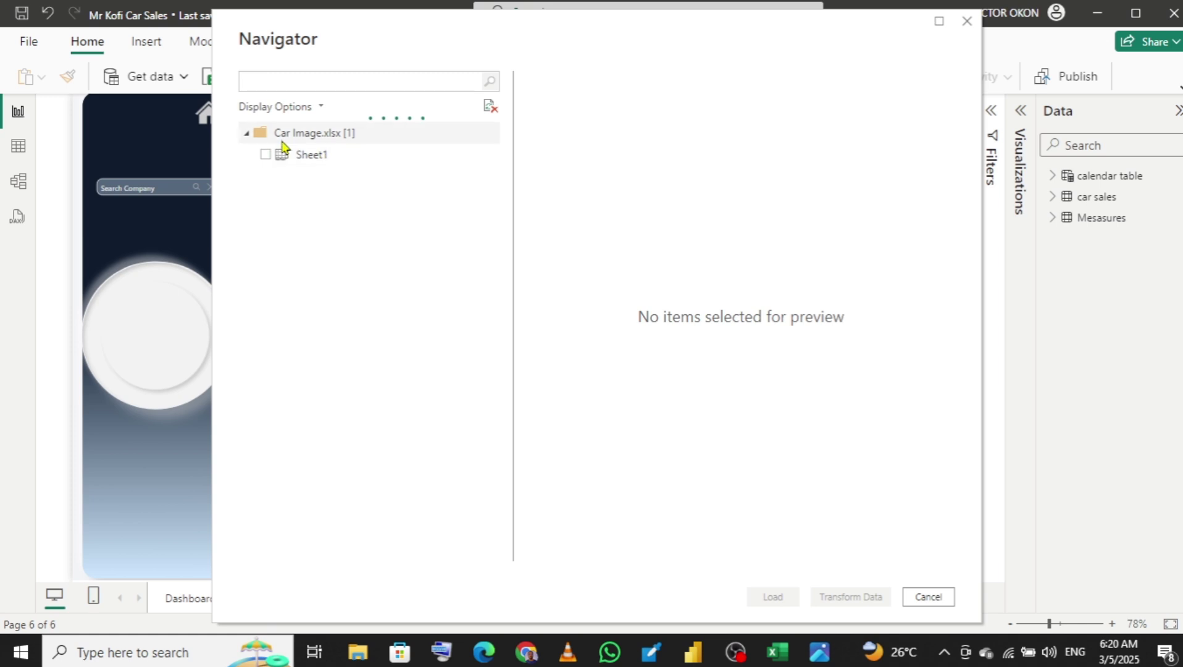
Step: Tick Sheet1 to preview the six cars with their image URLs
left_click(266, 155)
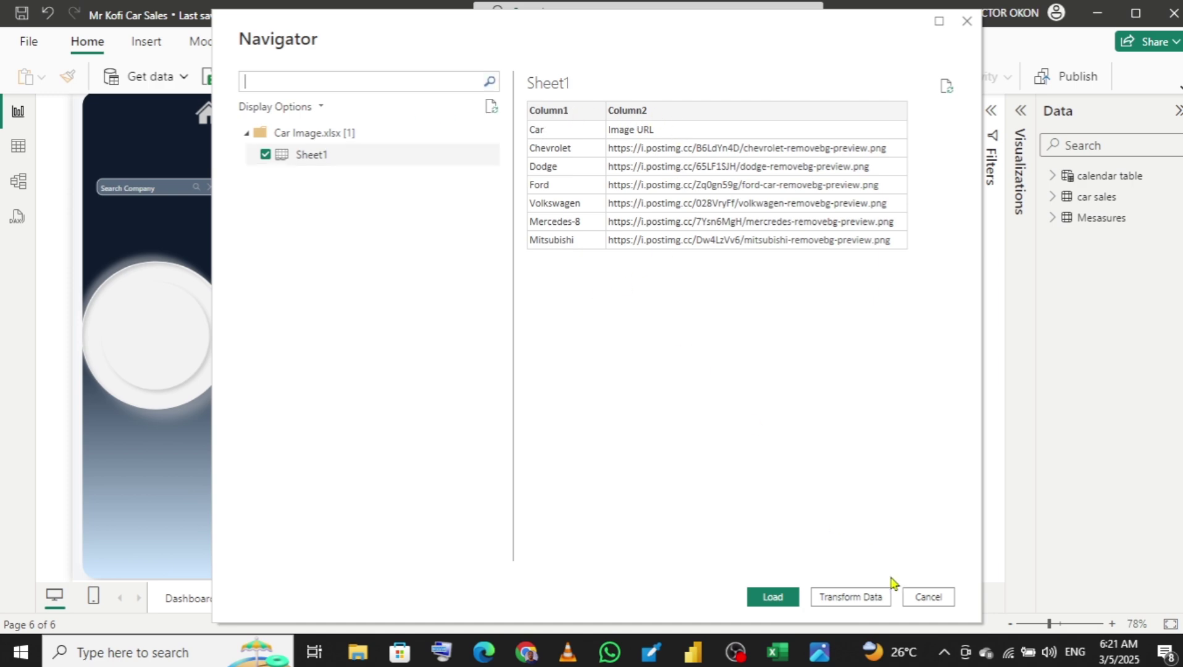
key("alt+Tab")
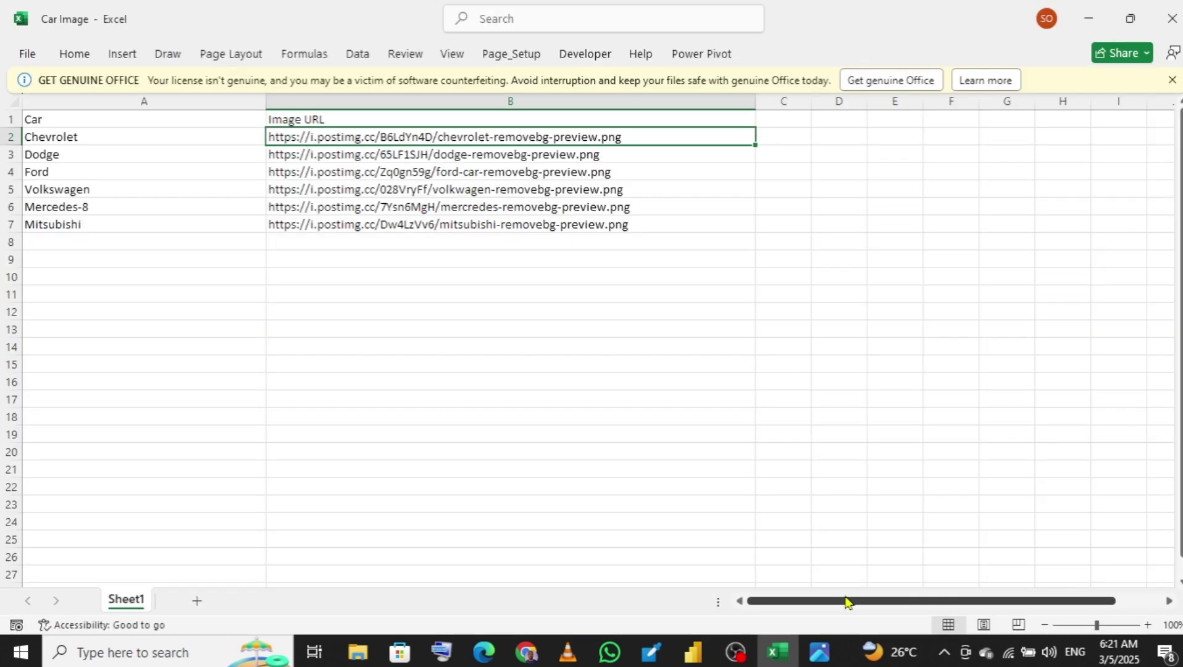
key("alt+Tab")
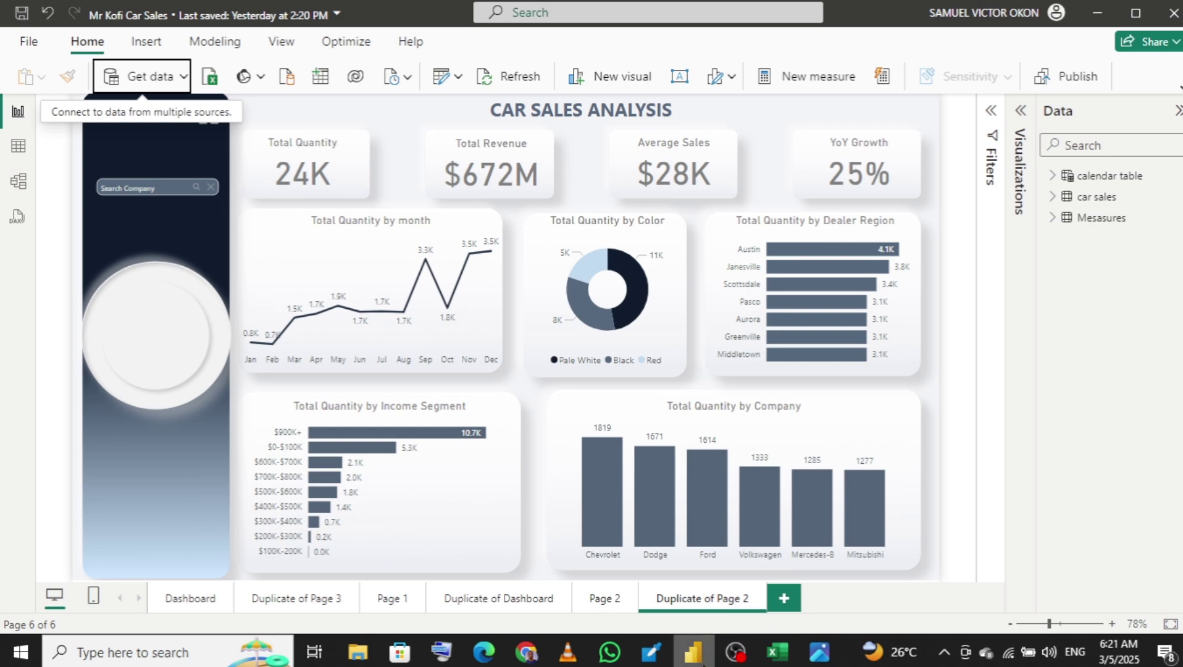
Step: Promote Sheet1's first row to column headers and apply the query to the model
mouse_move(703, 662)
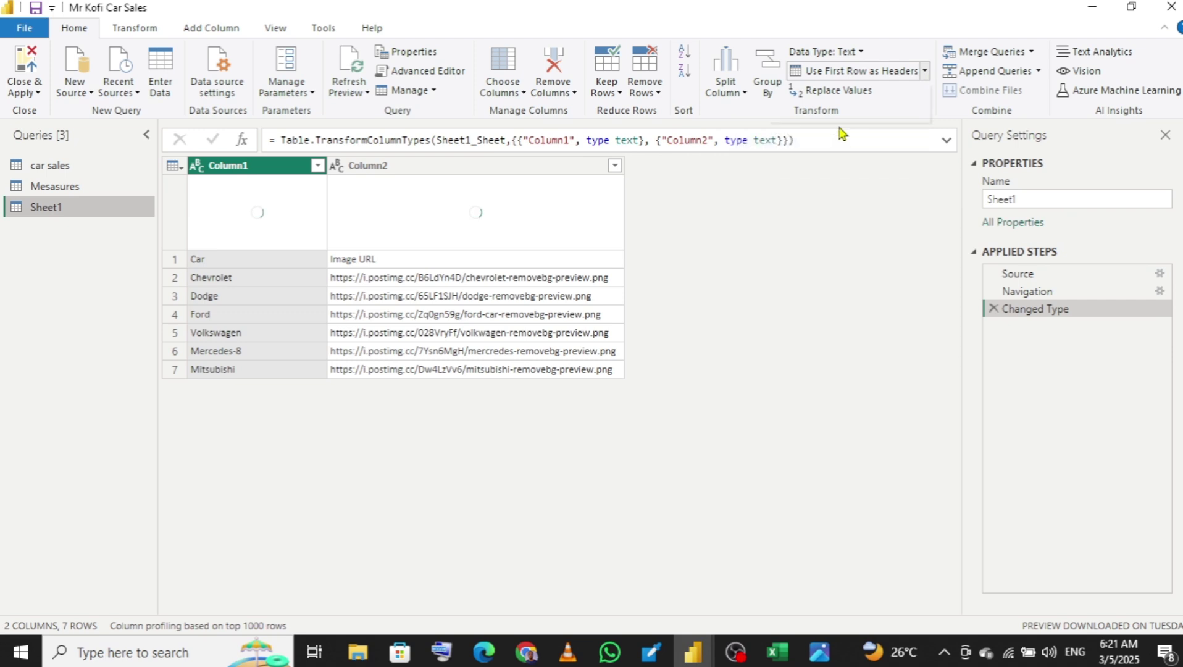
left_click(925, 72)
left_click(883, 93)
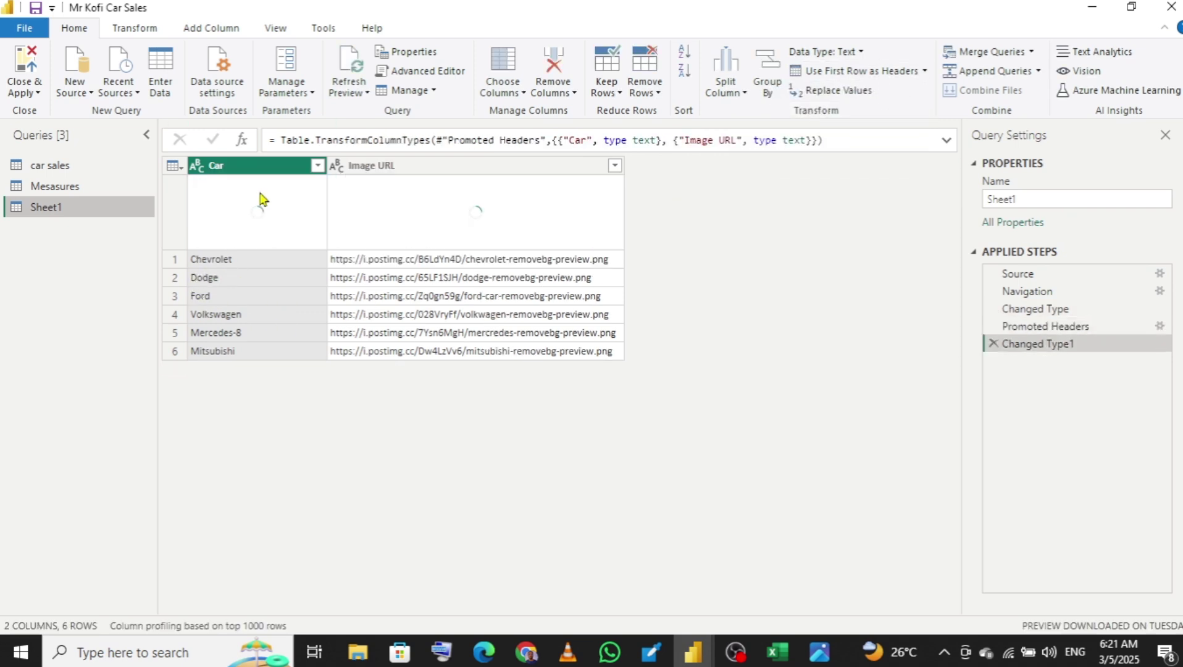
left_click(29, 94)
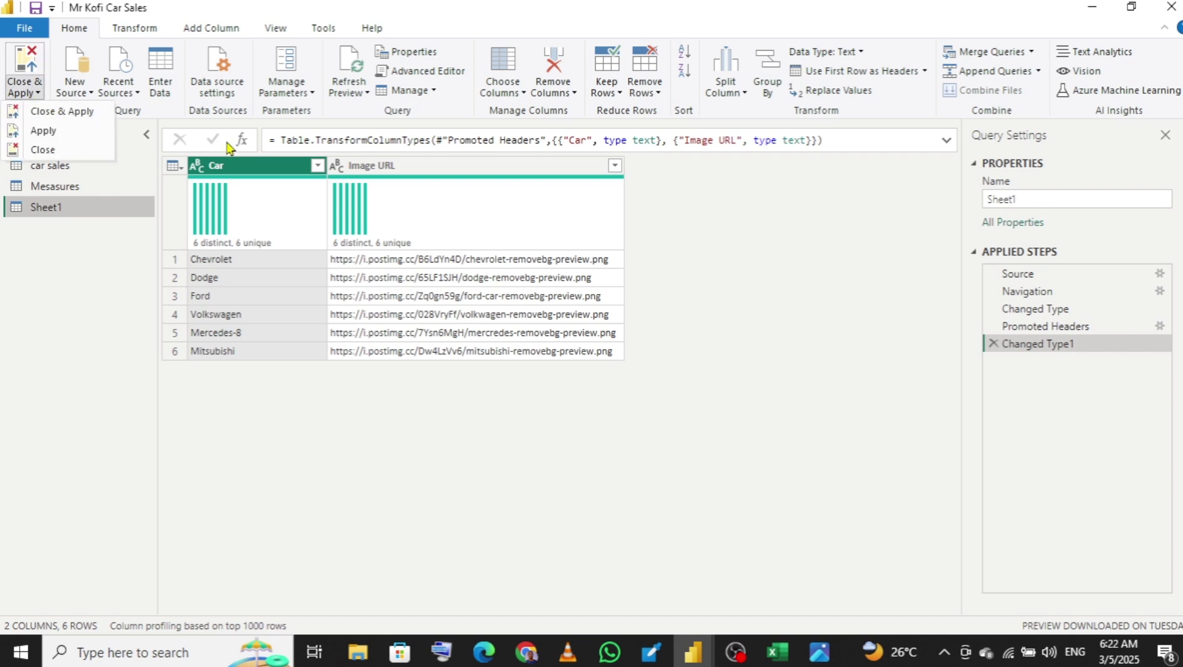
left_click(55, 111)
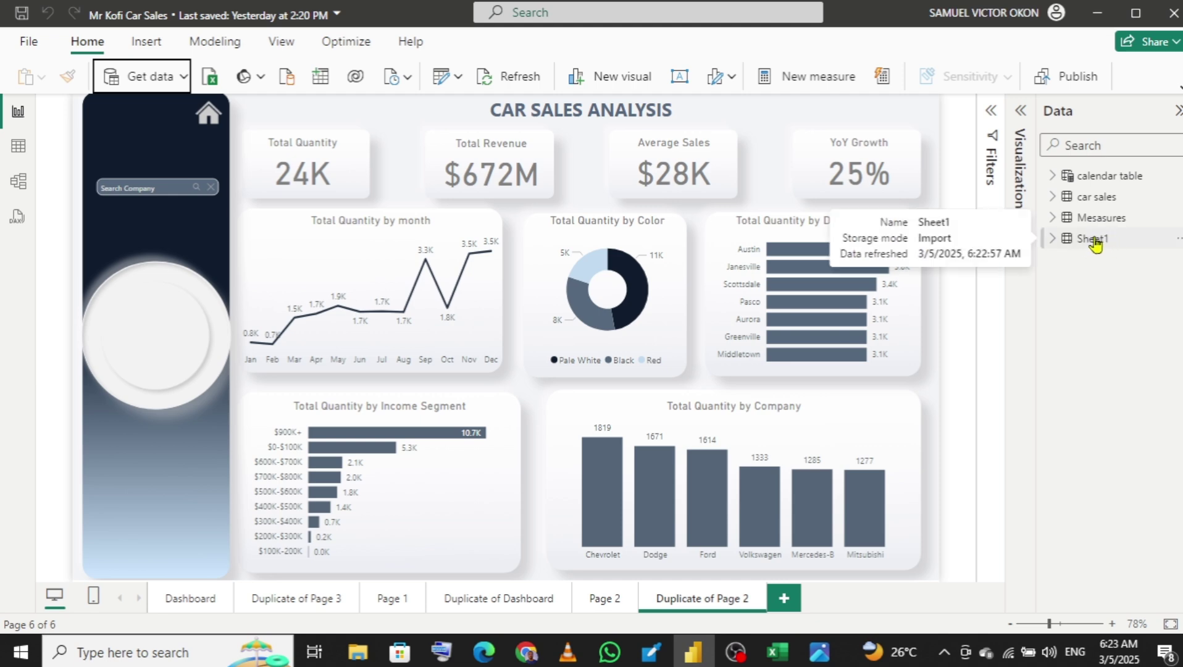
Step: In Model view, collapse the side panes and move Sheet1 below the calendar table
left_click(17, 189)
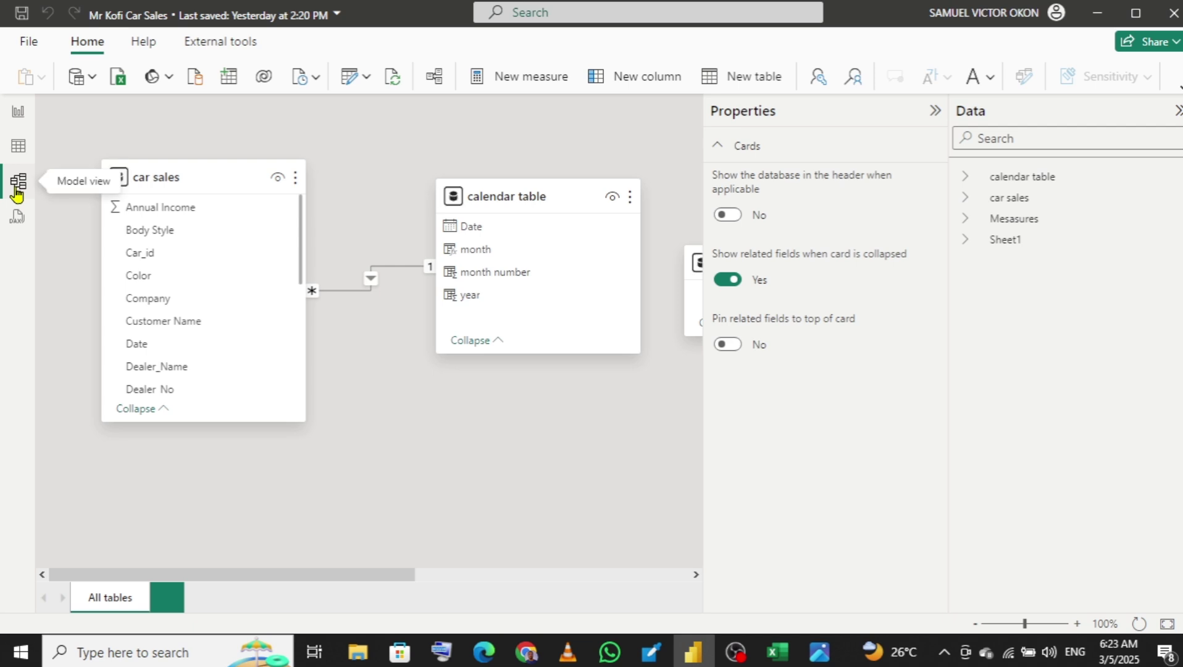
left_click(936, 112)
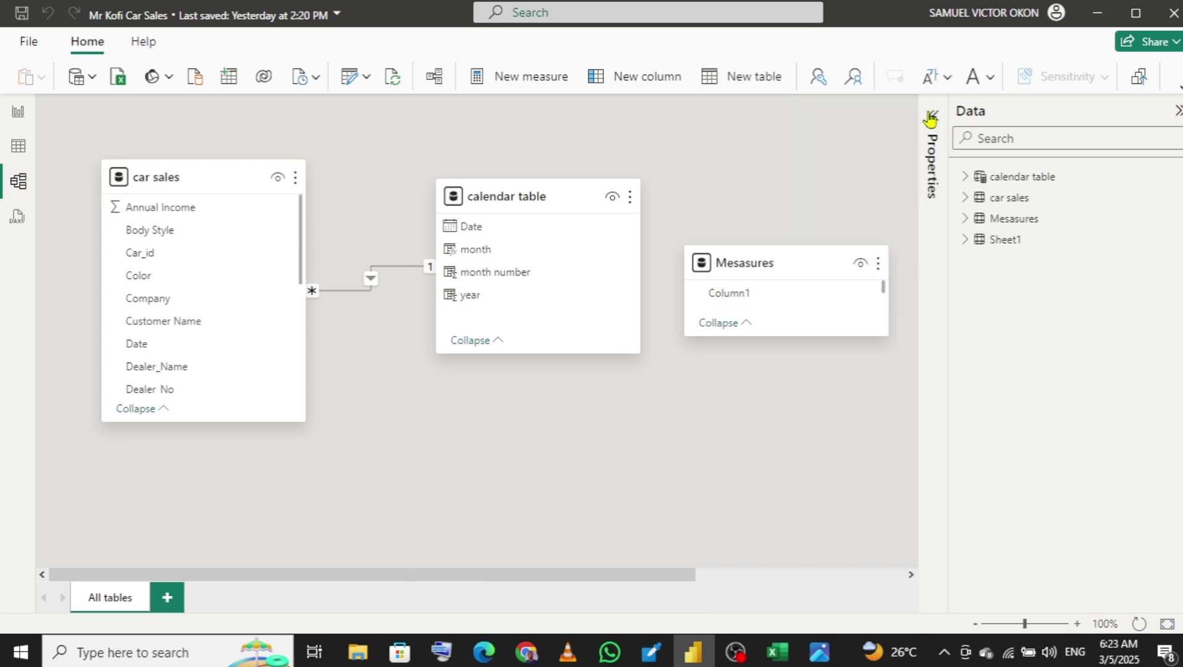
left_click(1177, 112)
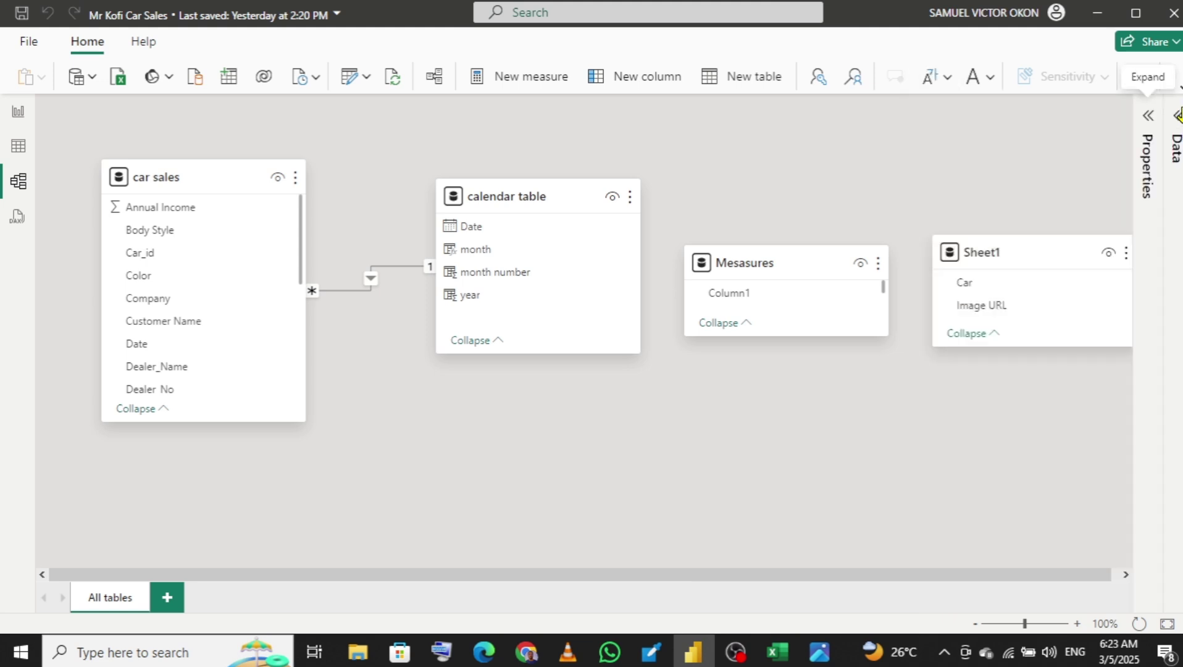
left_click_drag(1027, 243, 504, 438)
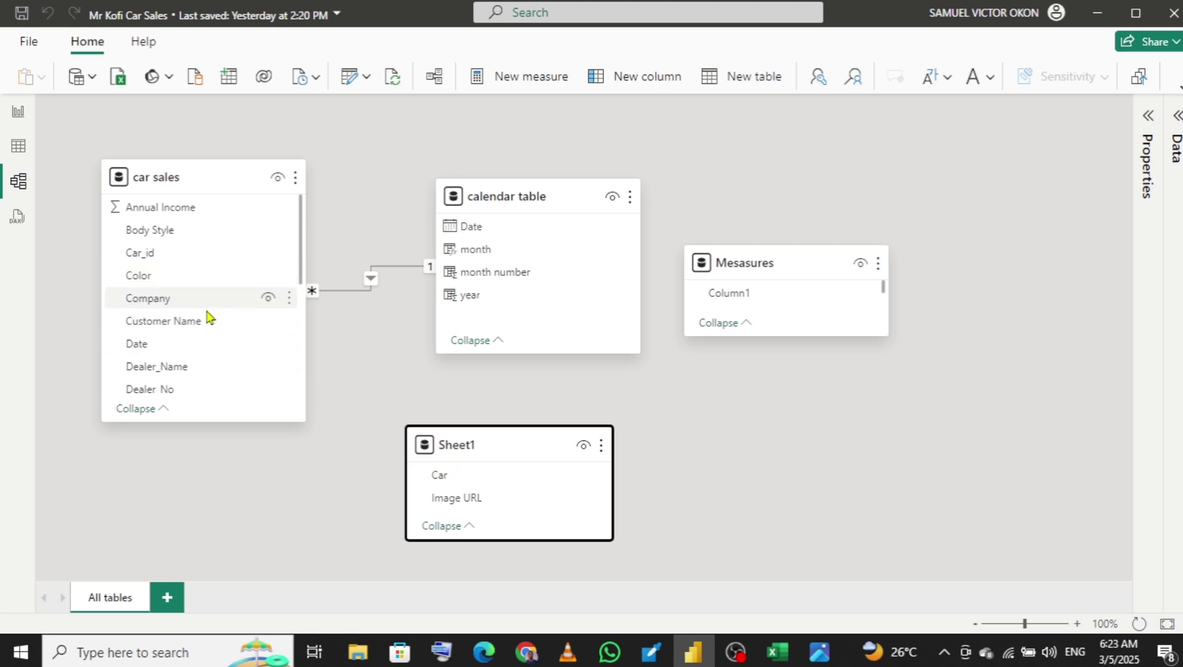
Step: Link car sales Company to Sheet1's Car in a many-to-one relationship
left_click(188, 299)
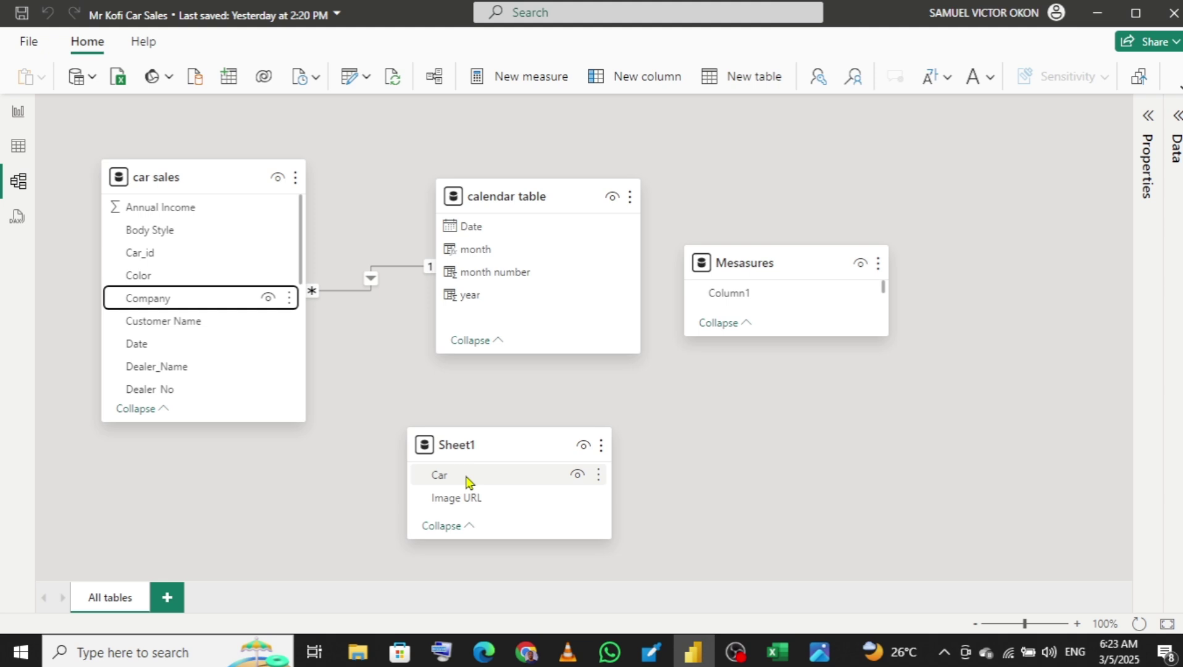
left_click_drag(466, 481, 163, 302)
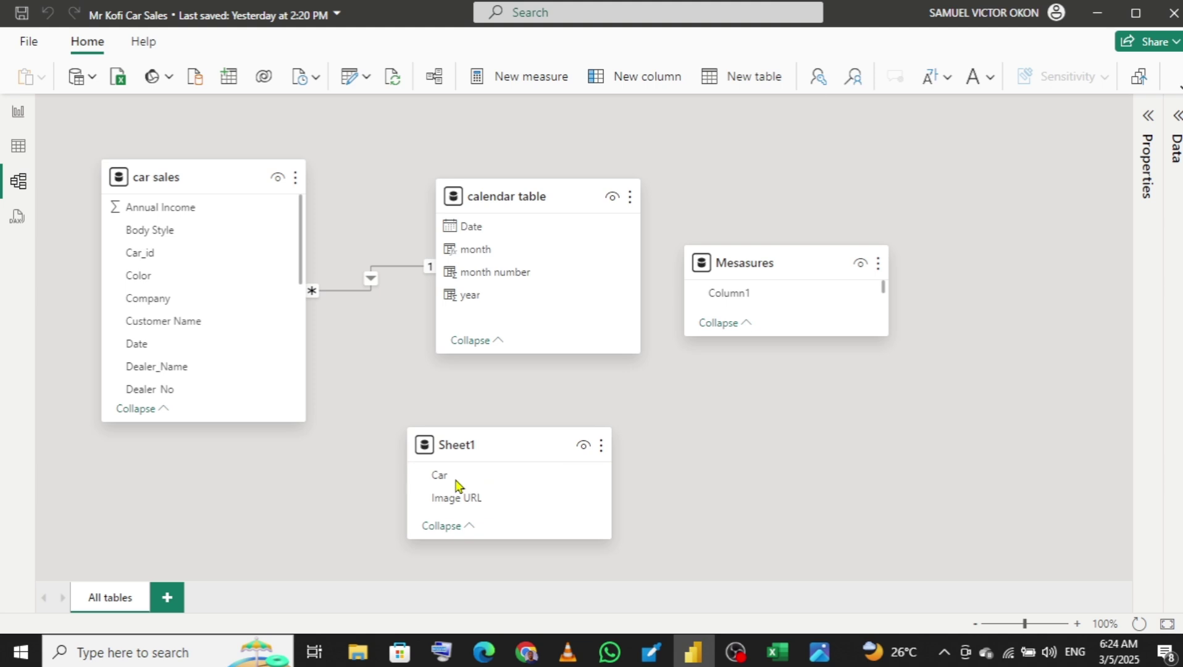
left_click_drag(123, 298, 461, 496)
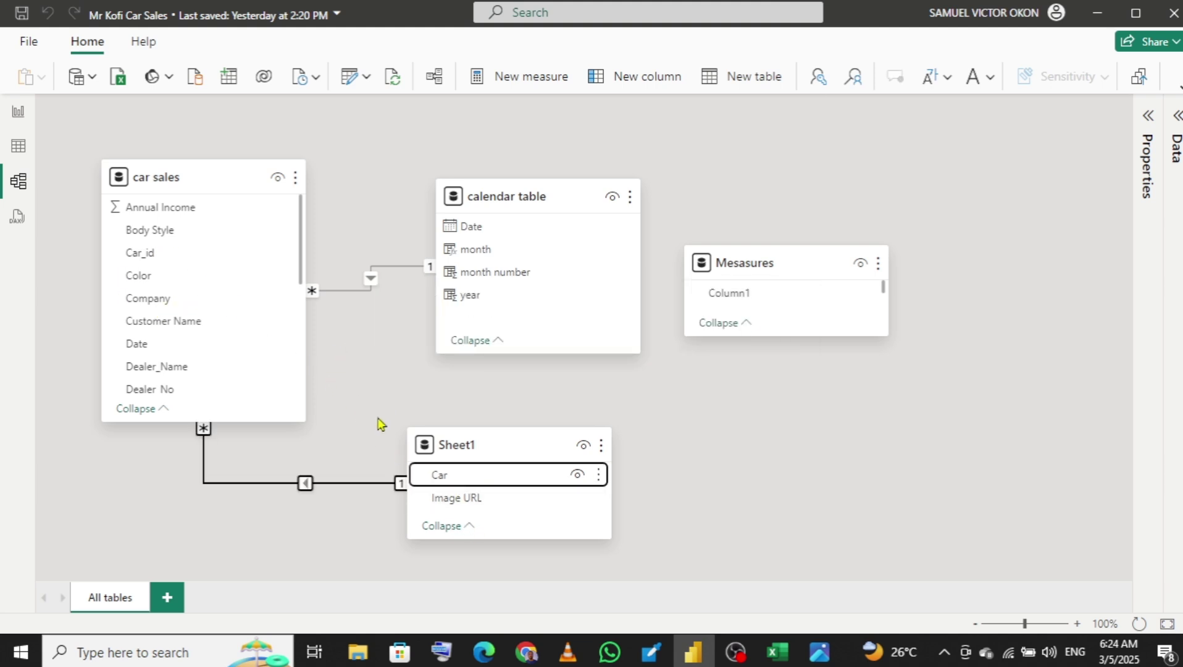
Step: Set the car sales–Sheet1 relationship's cross filter direction to Both
left_click(307, 485)
right_click(306, 484)
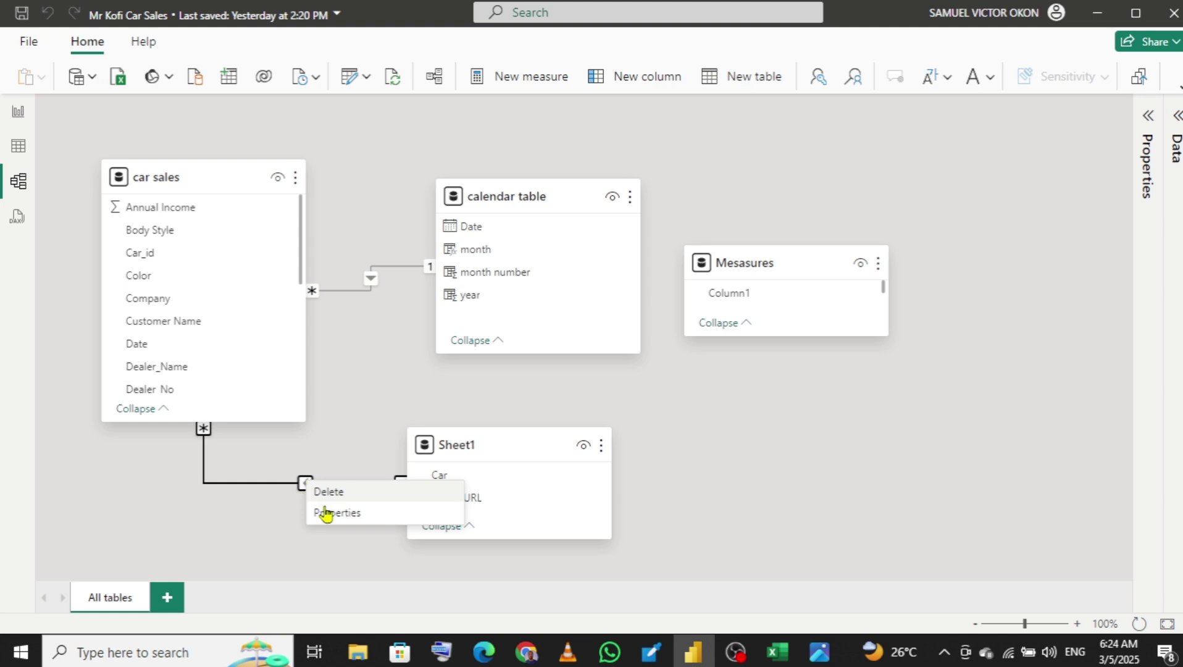
left_click(353, 514)
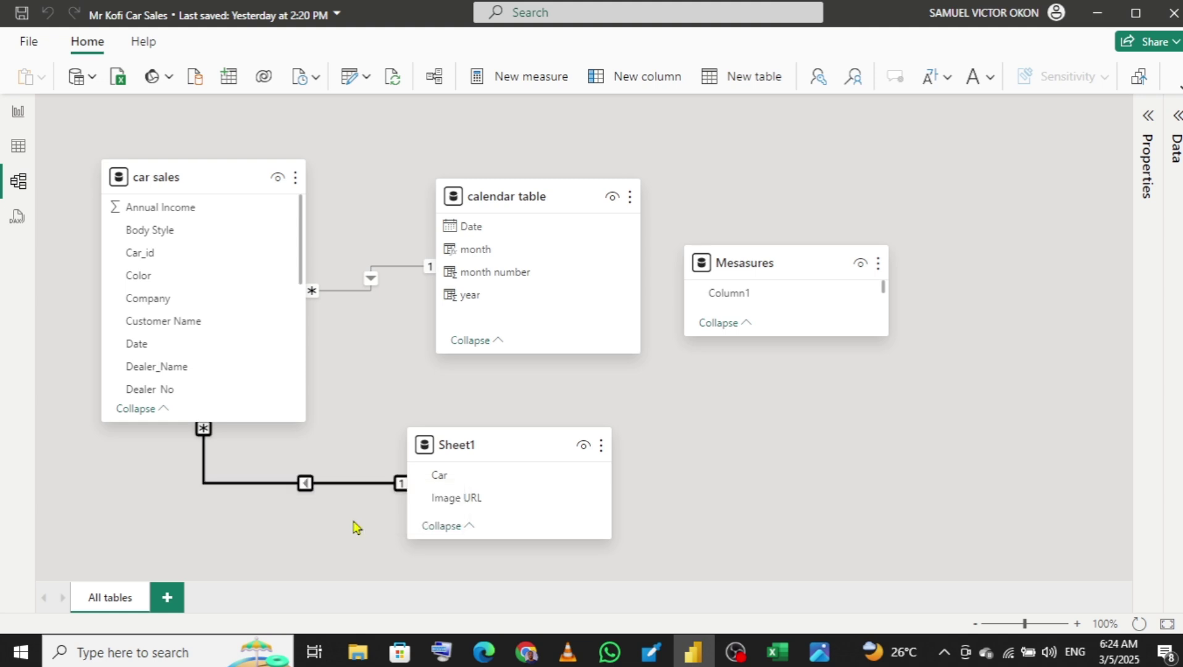
left_click(356, 527)
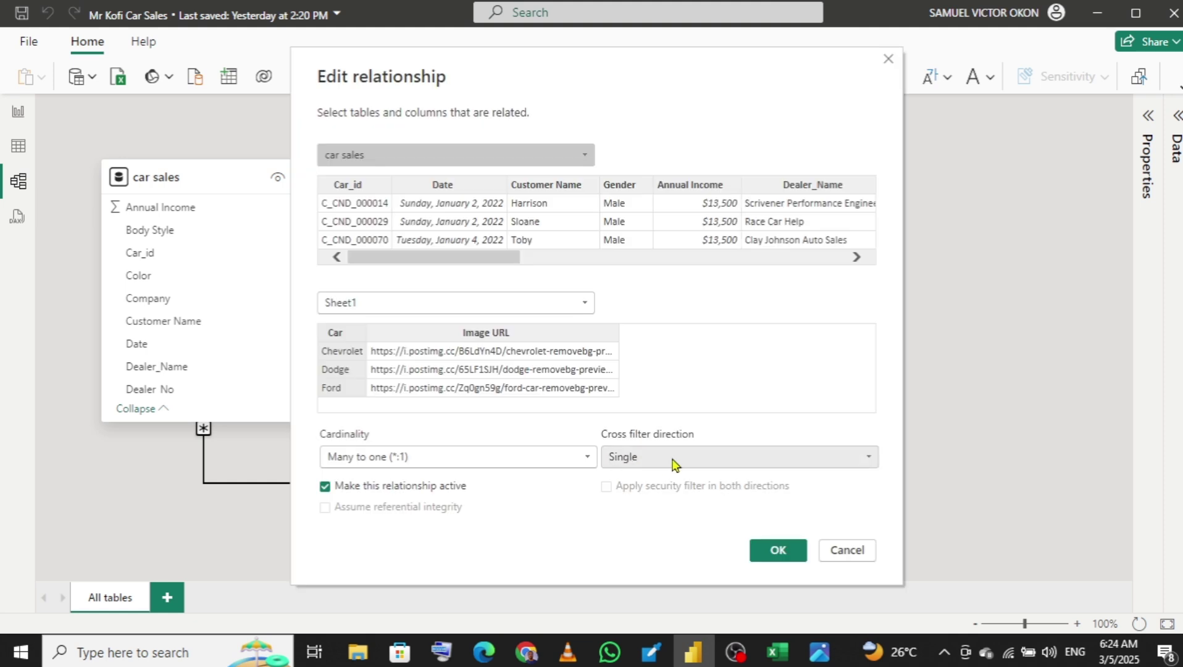
left_click(712, 464)
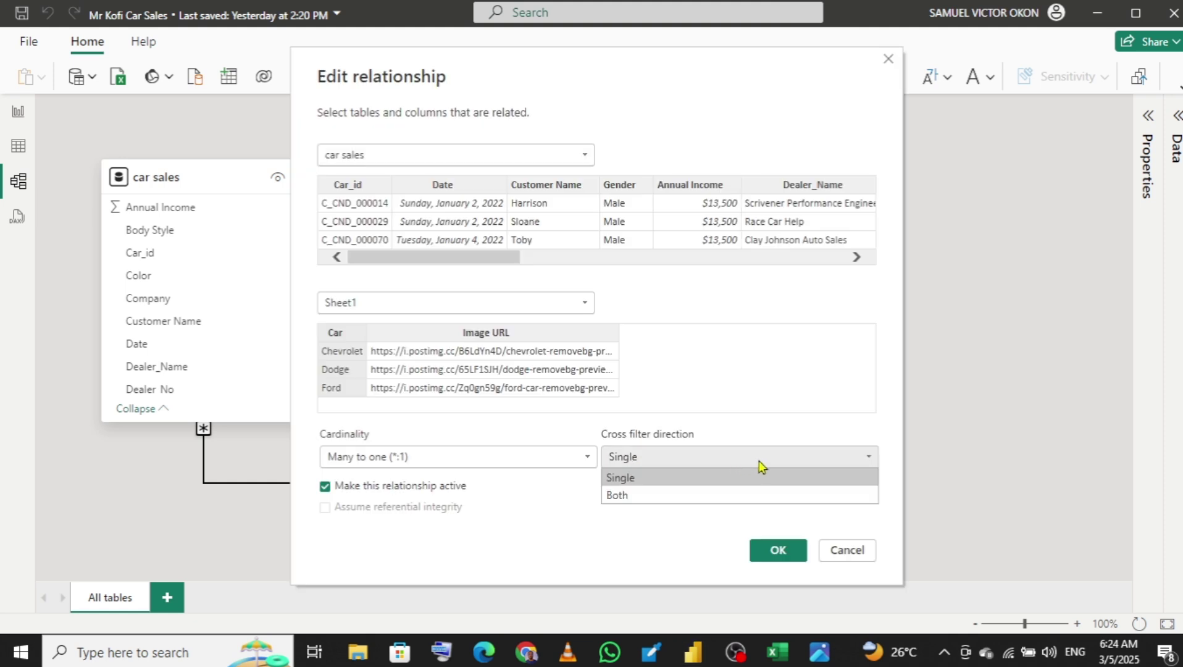
left_click(679, 496)
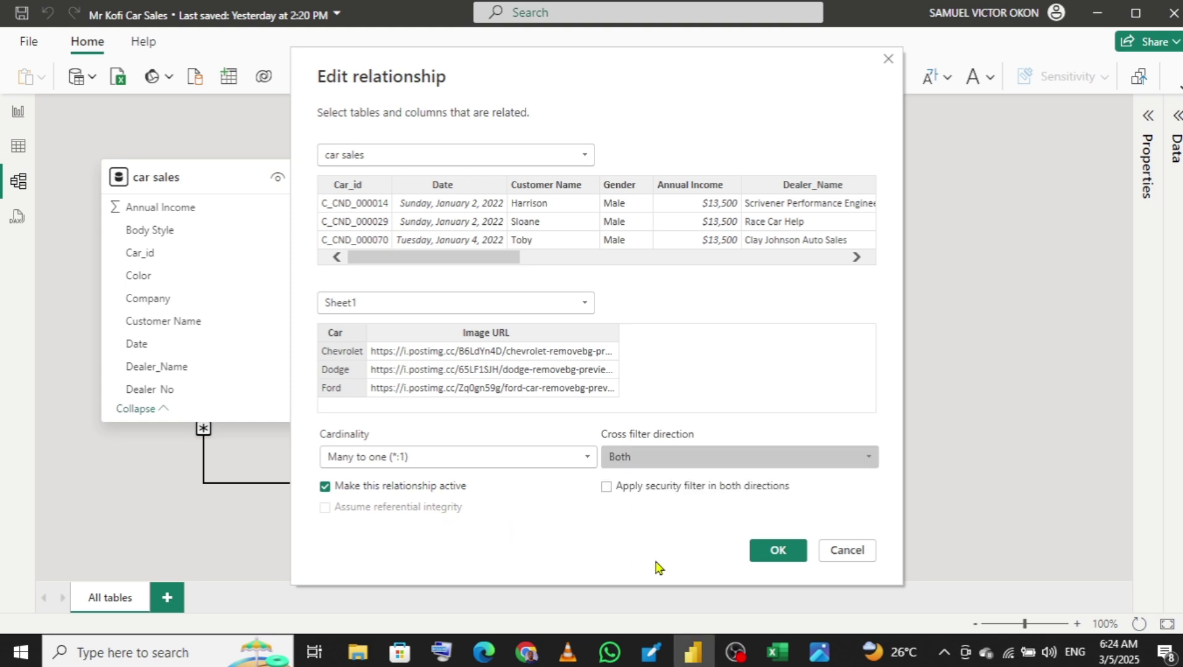
left_click(772, 551)
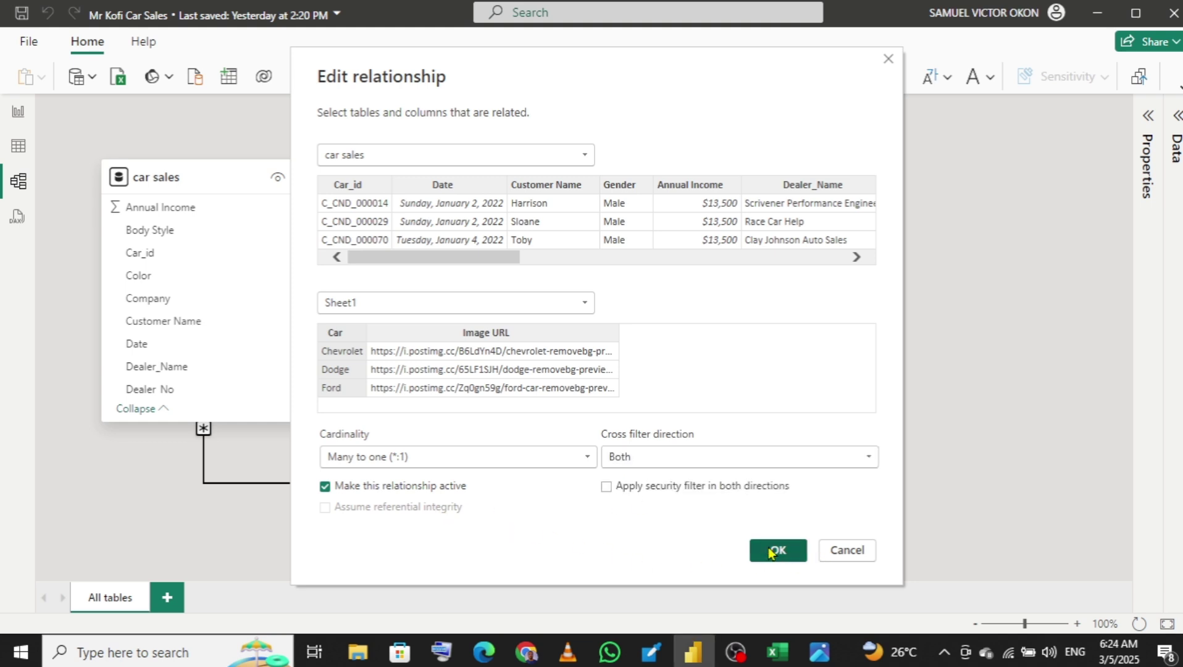
left_click(773, 551)
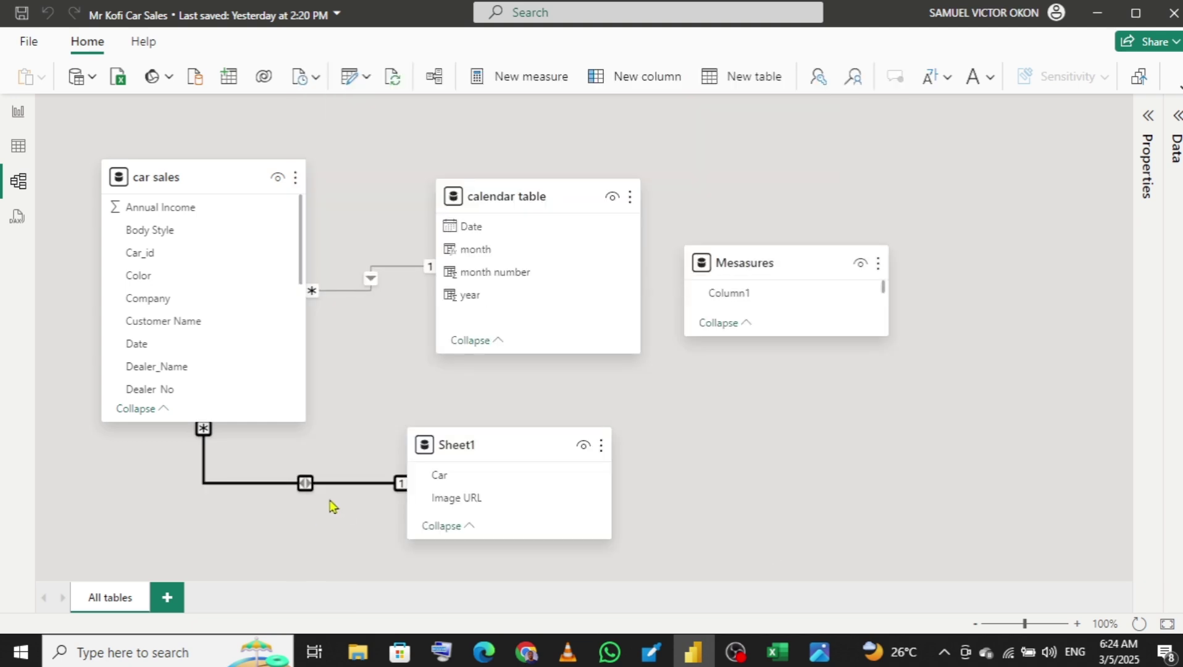
Step: Return to the report page and show the Visualizations pane's Build visual gallery
left_click(16, 121)
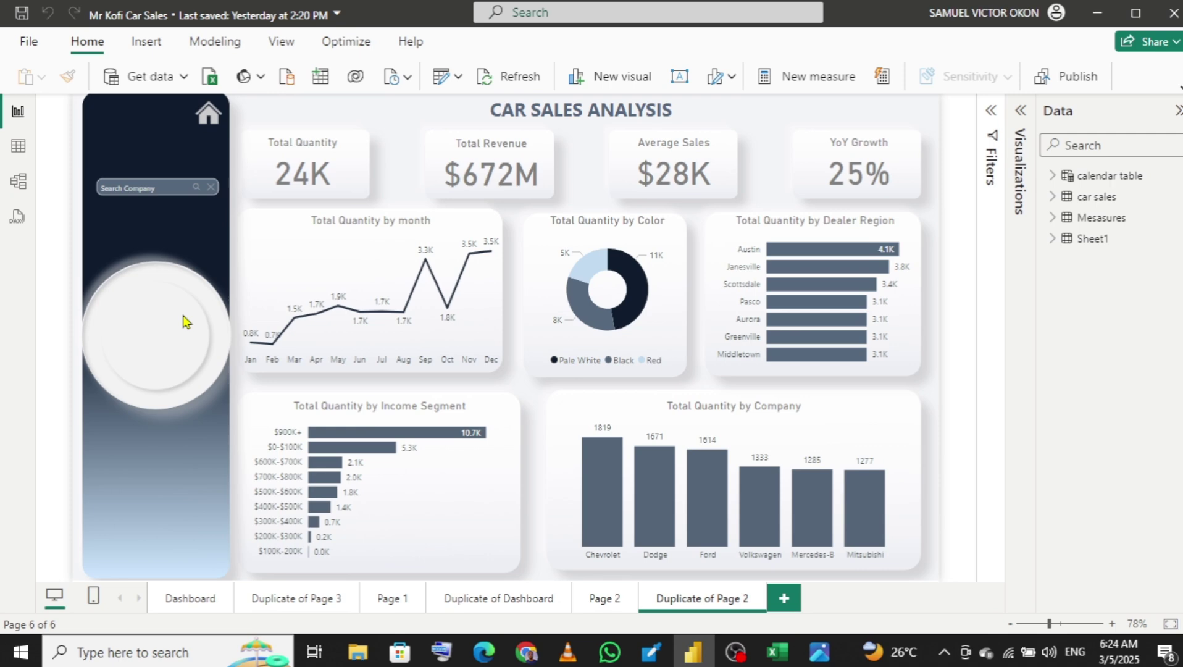
left_click(1021, 111)
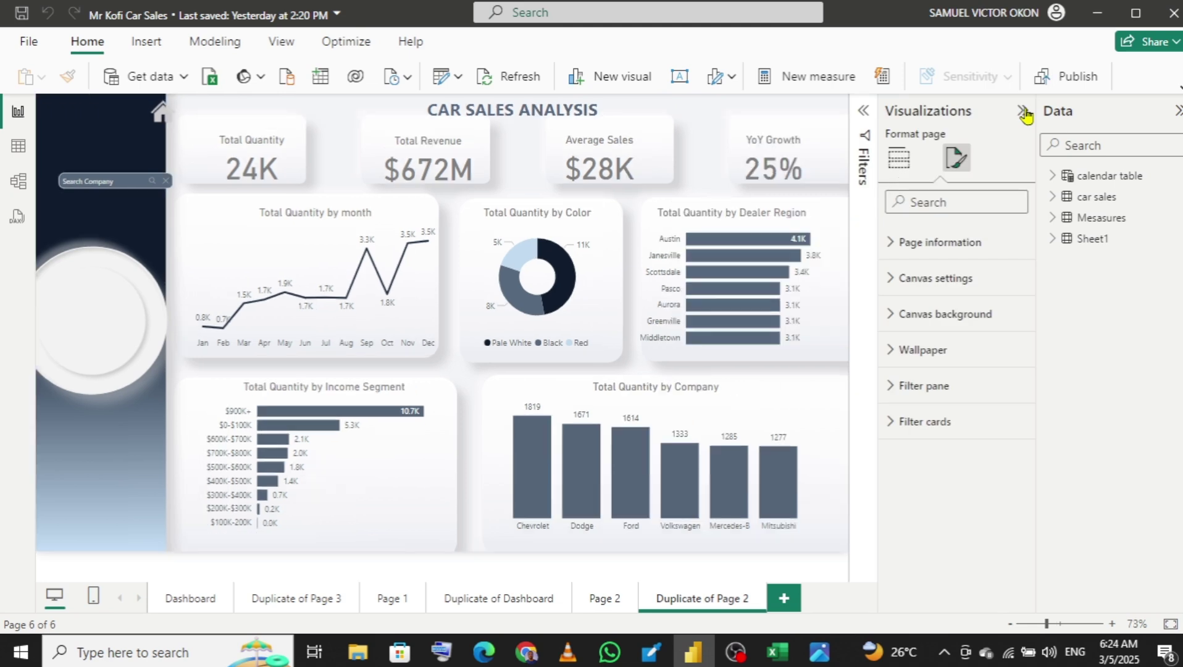
left_click(900, 161)
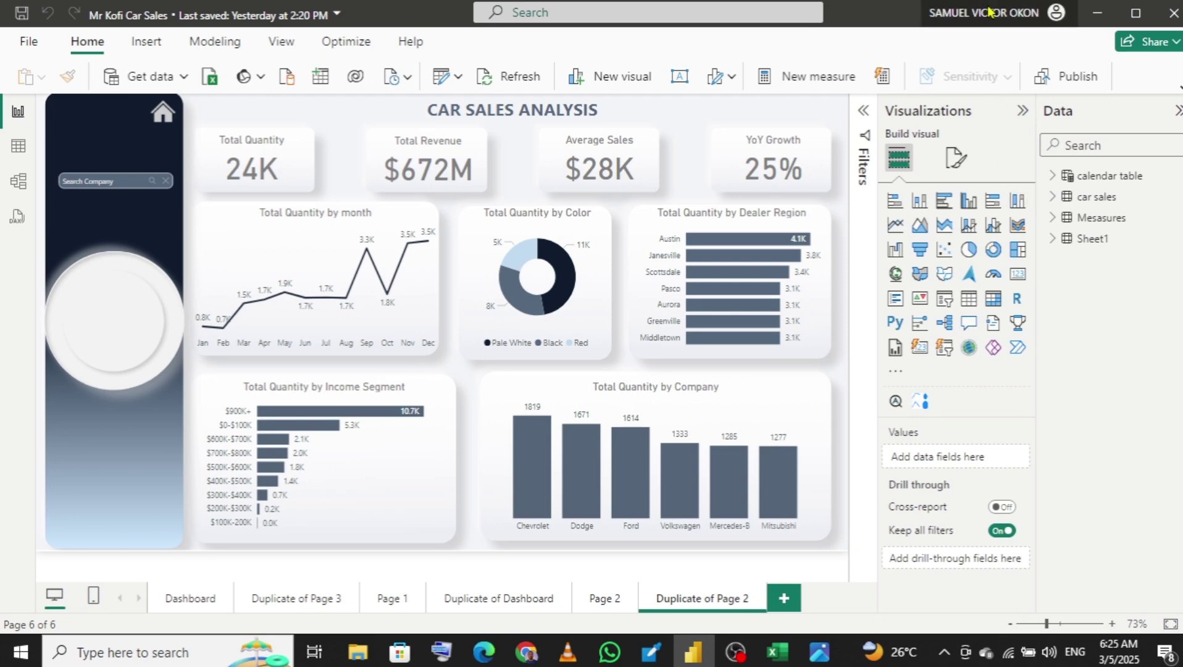
Step: Search AppSource visuals for 'simple' and add the Simple Image custom visual
left_click(894, 372)
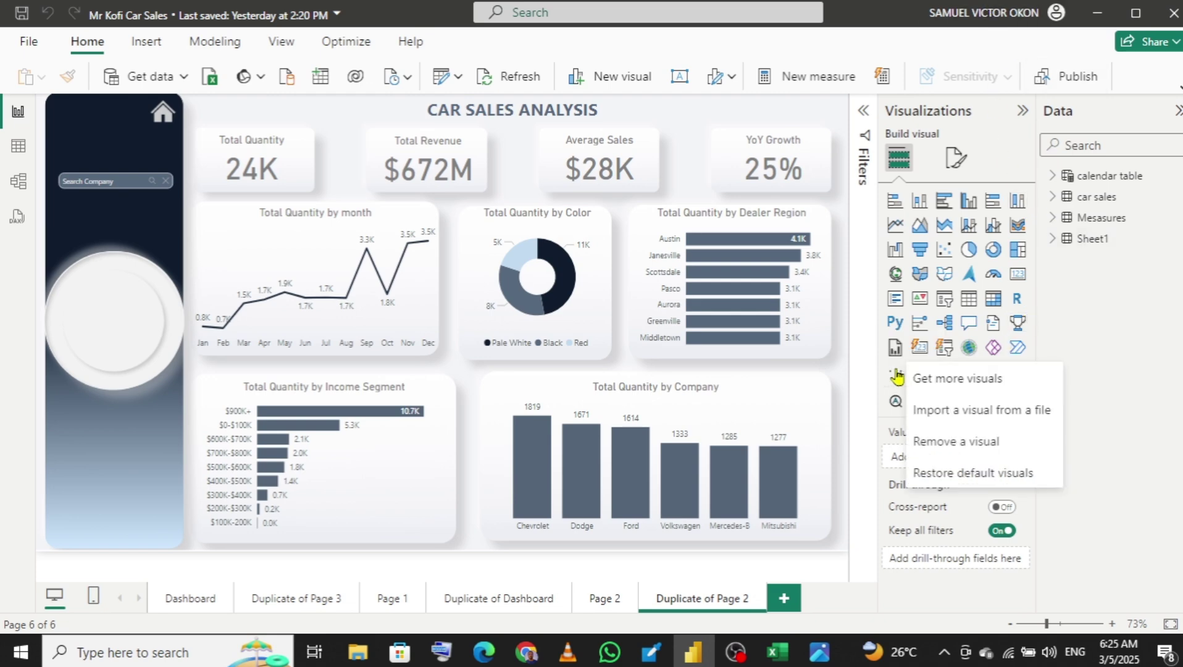
left_click(983, 381)
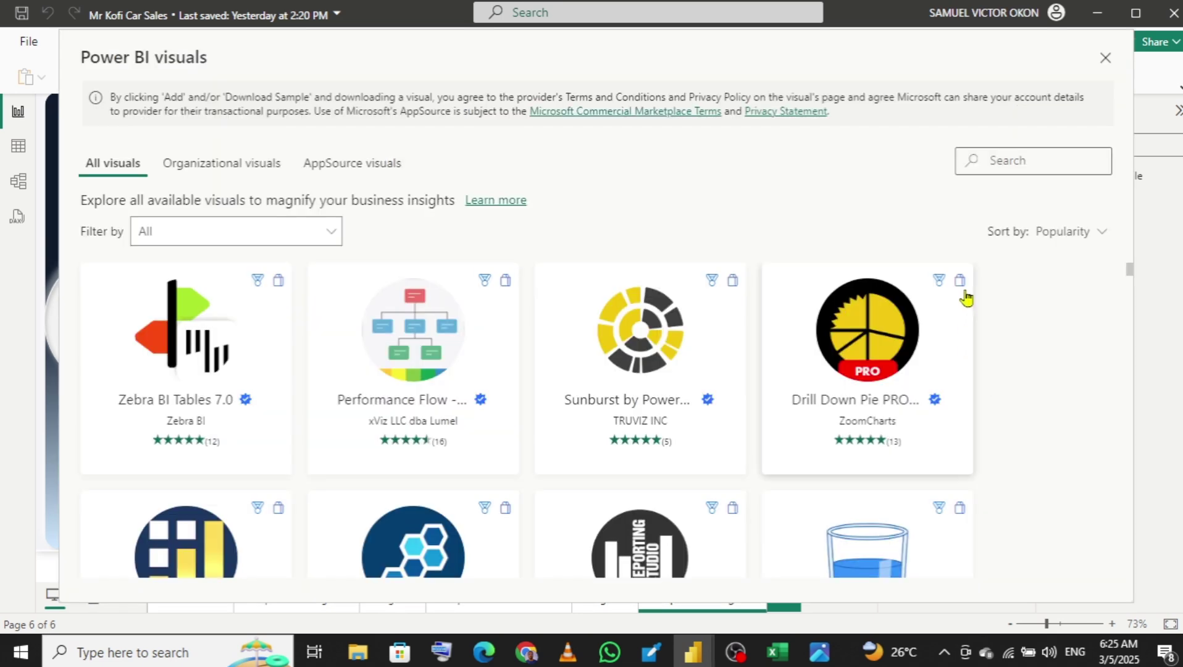
left_click(1014, 158)
type("sim")
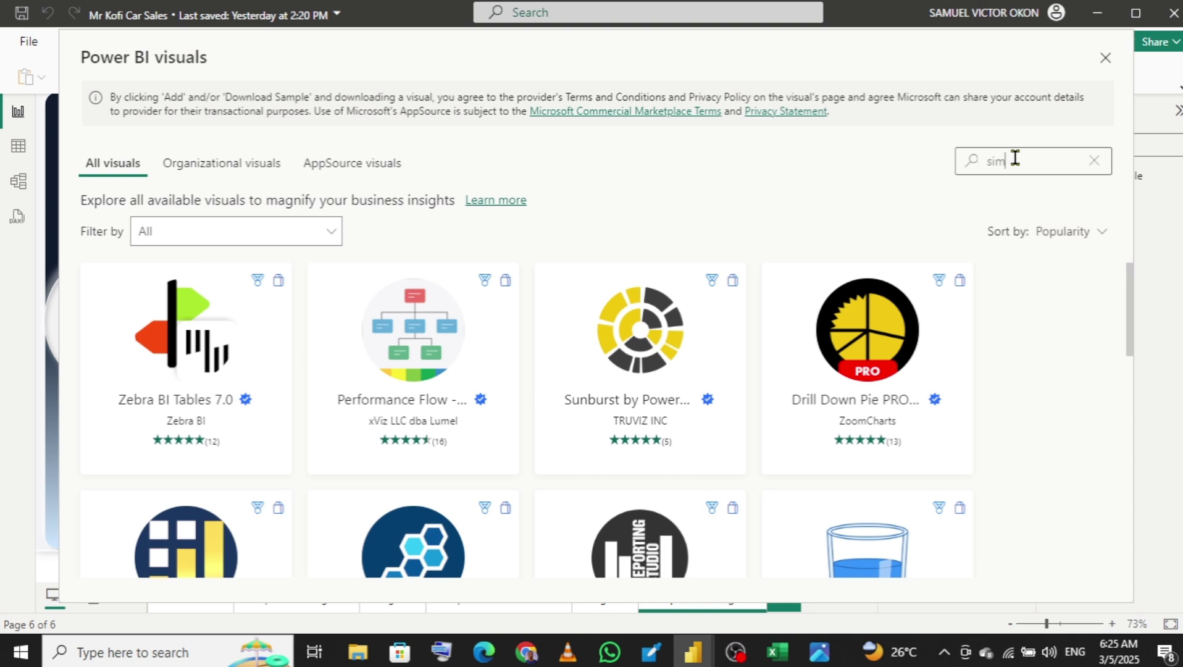
type("ple")
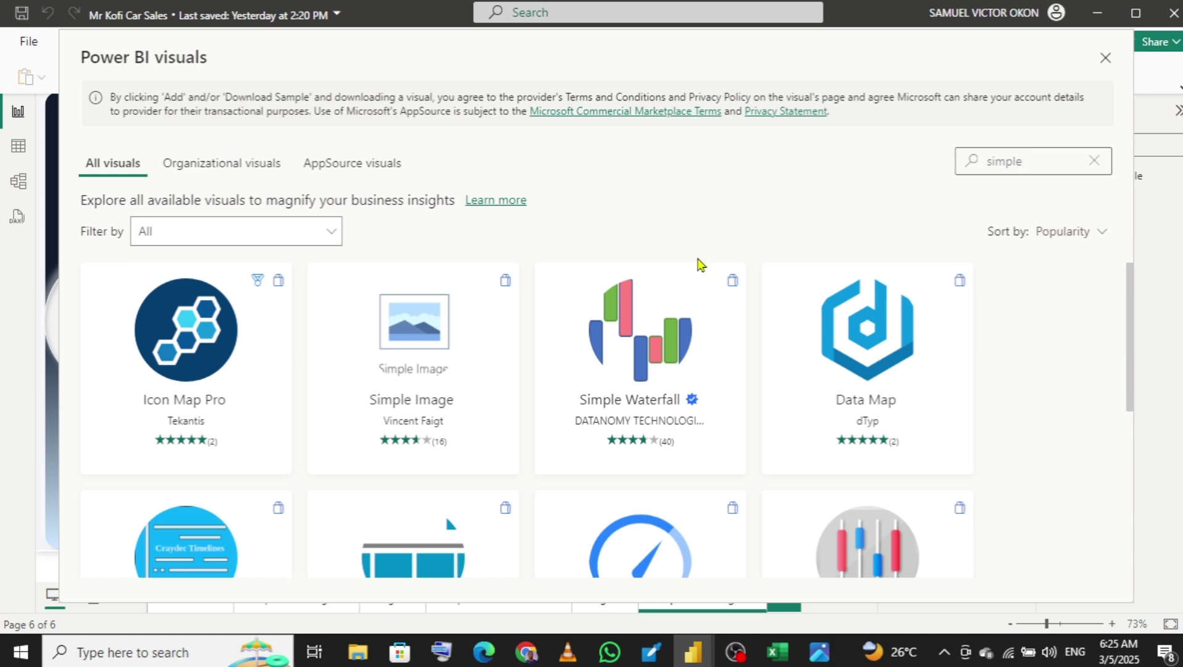
left_click(435, 388)
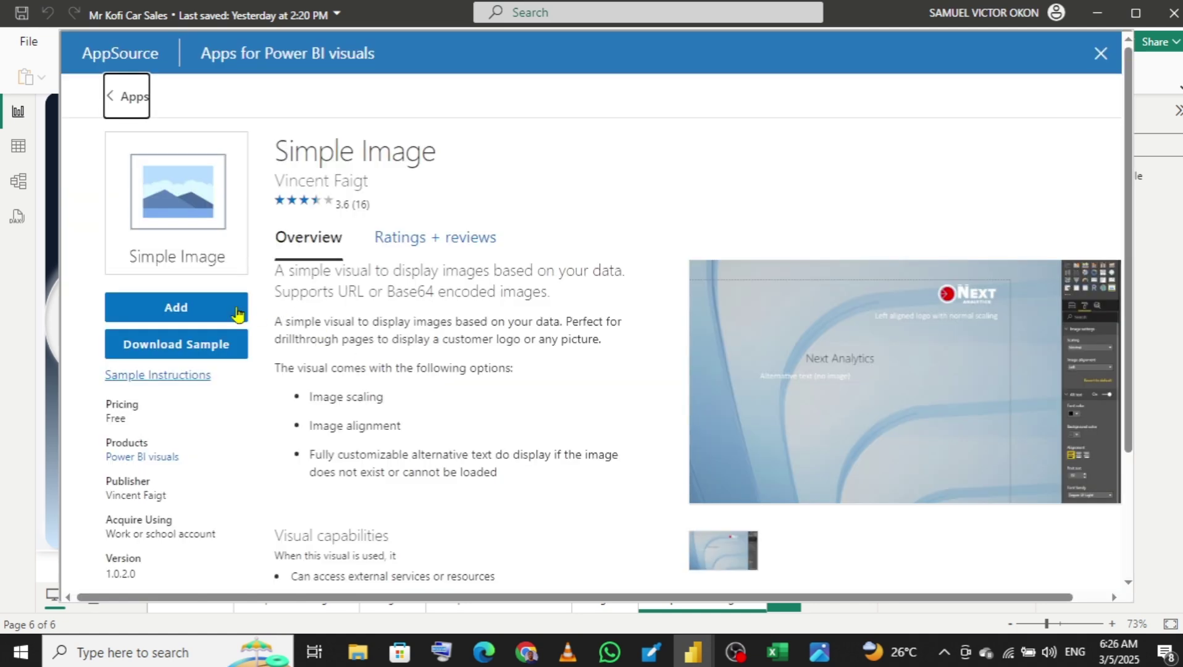
left_click(177, 316)
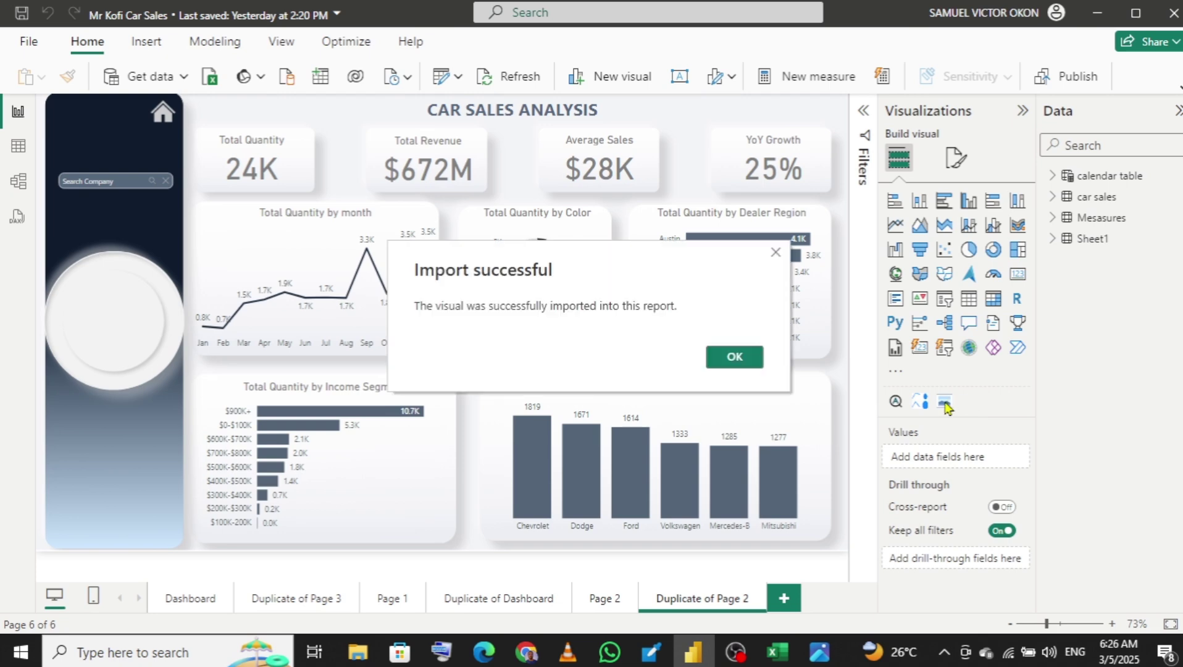
Step: Dismiss the import confirmation and place a Simple Image visual over the sidebar circle
left_click(735, 357)
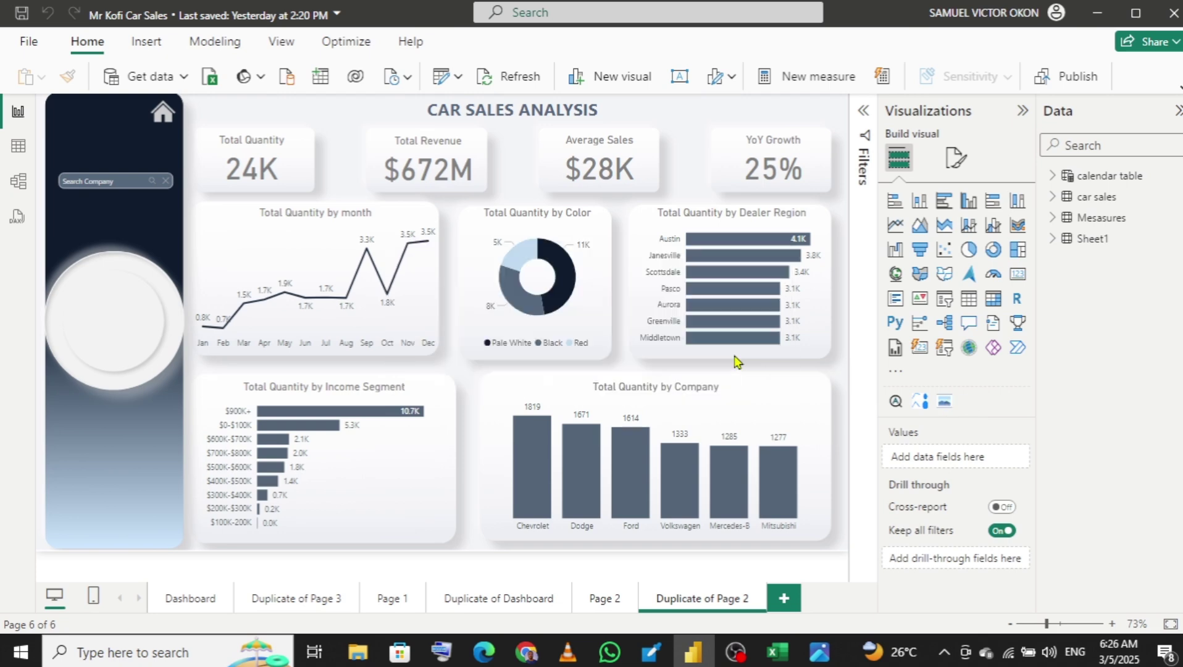
left_click(944, 404)
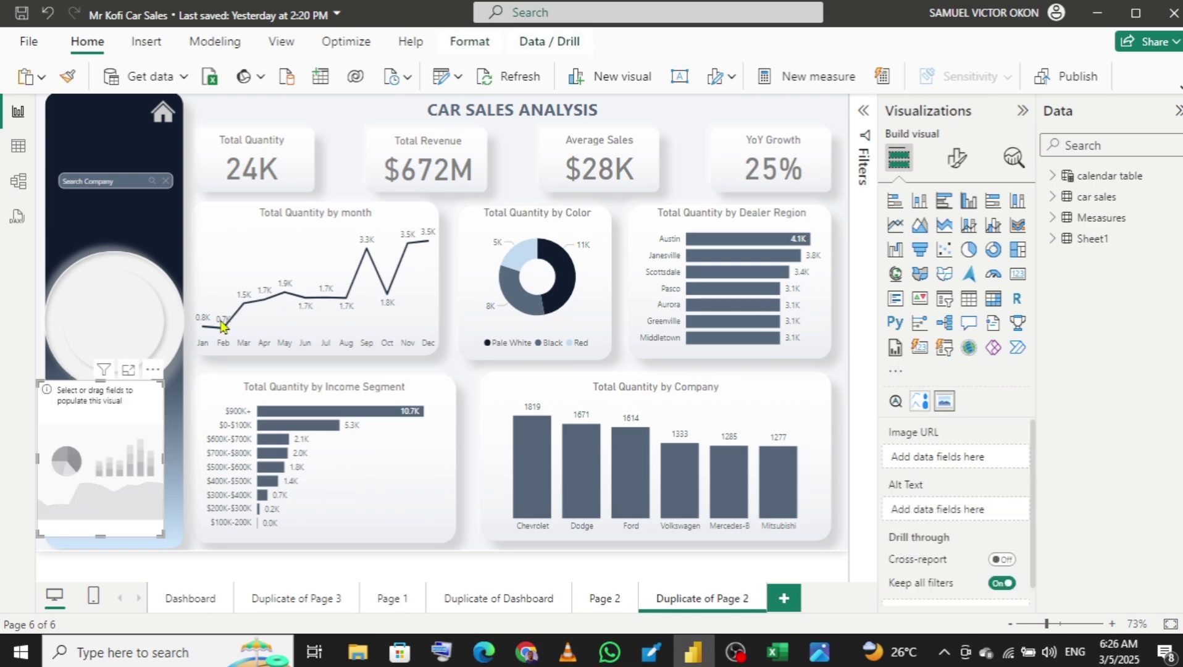
left_click_drag(97, 397, 113, 316)
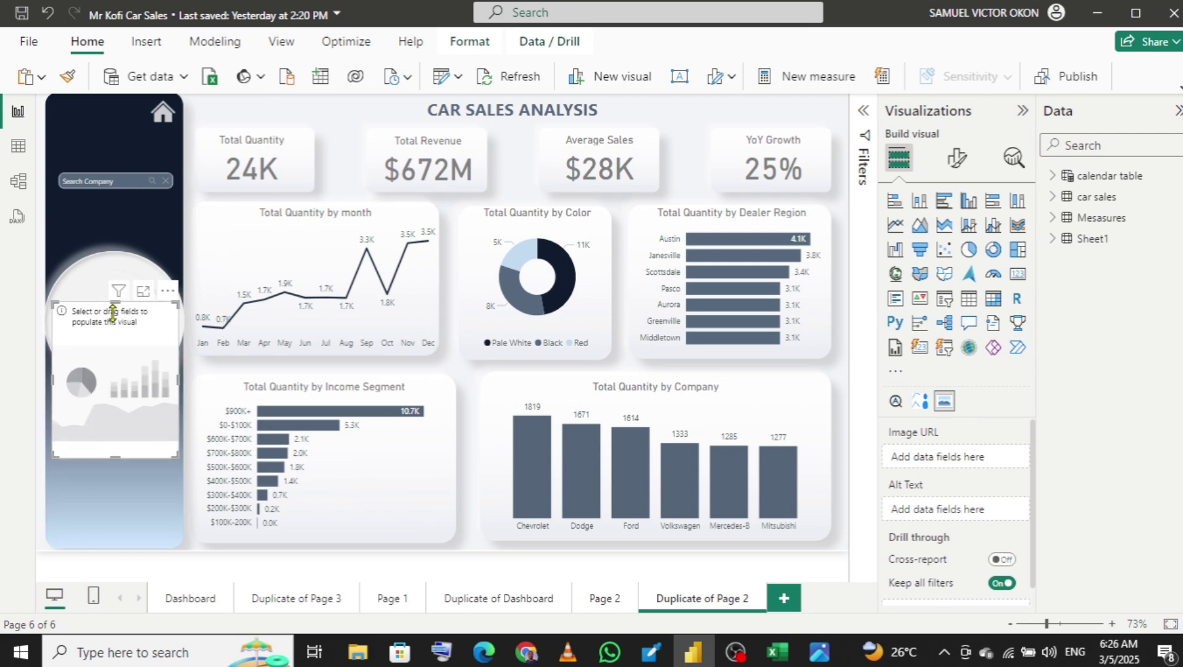
left_click_drag(117, 299, 113, 267)
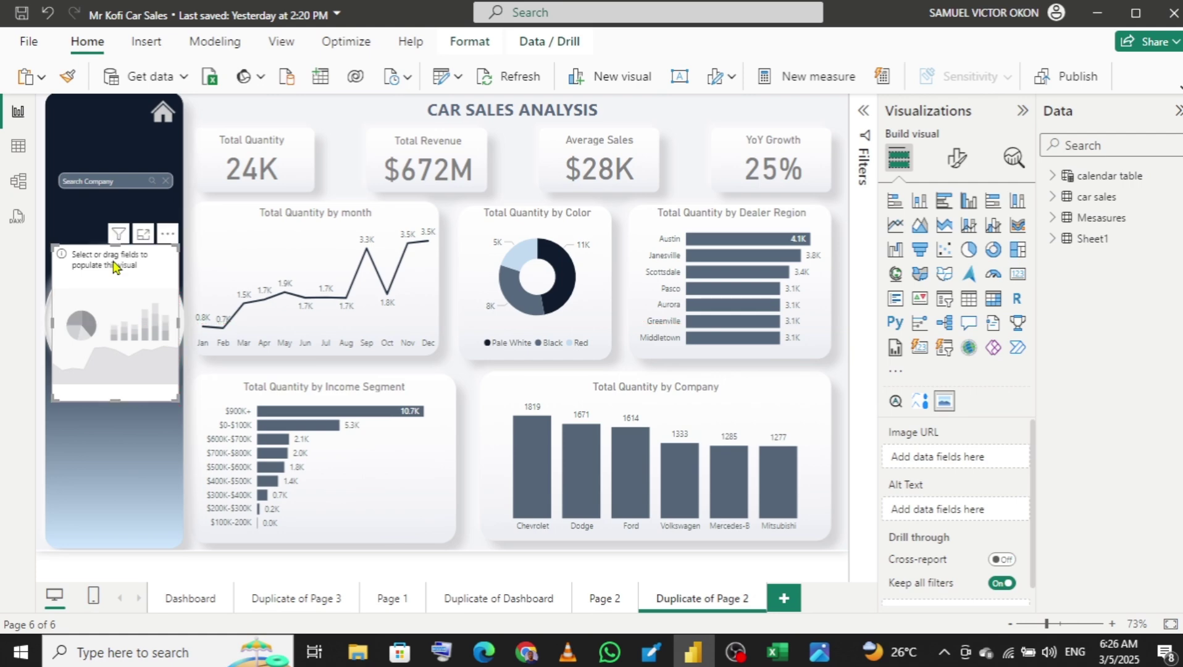
Step: In Data view, give Sheet1's Image URL column the Image URL data category, then return to Report view
left_click(19, 146)
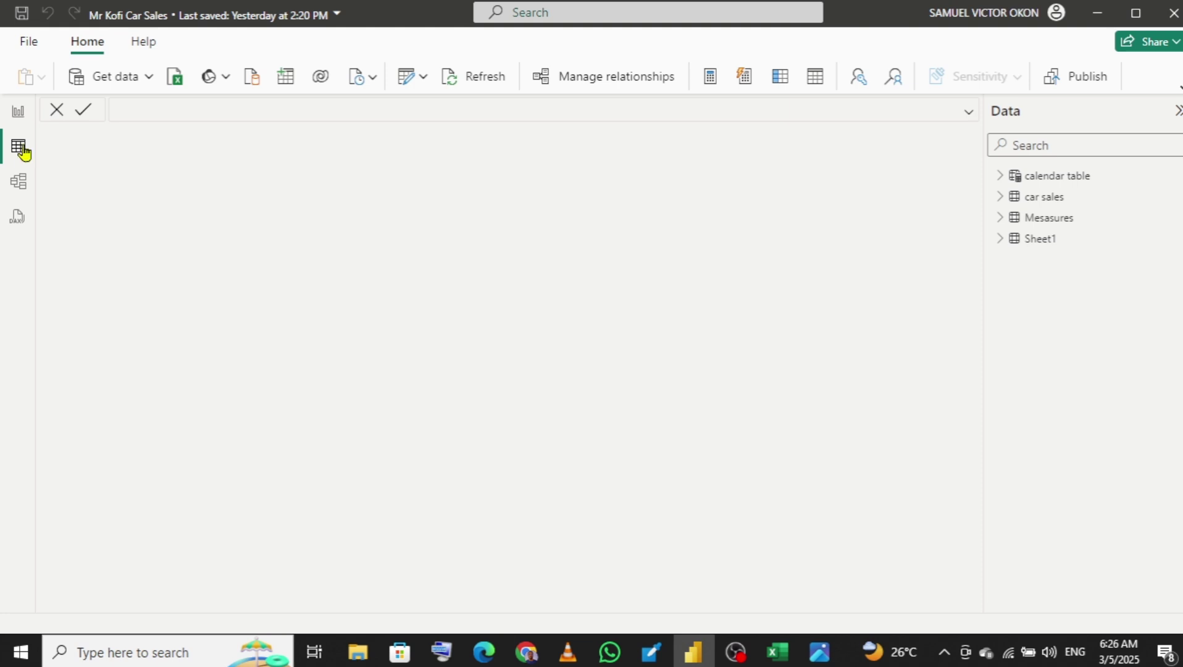
left_click(23, 152)
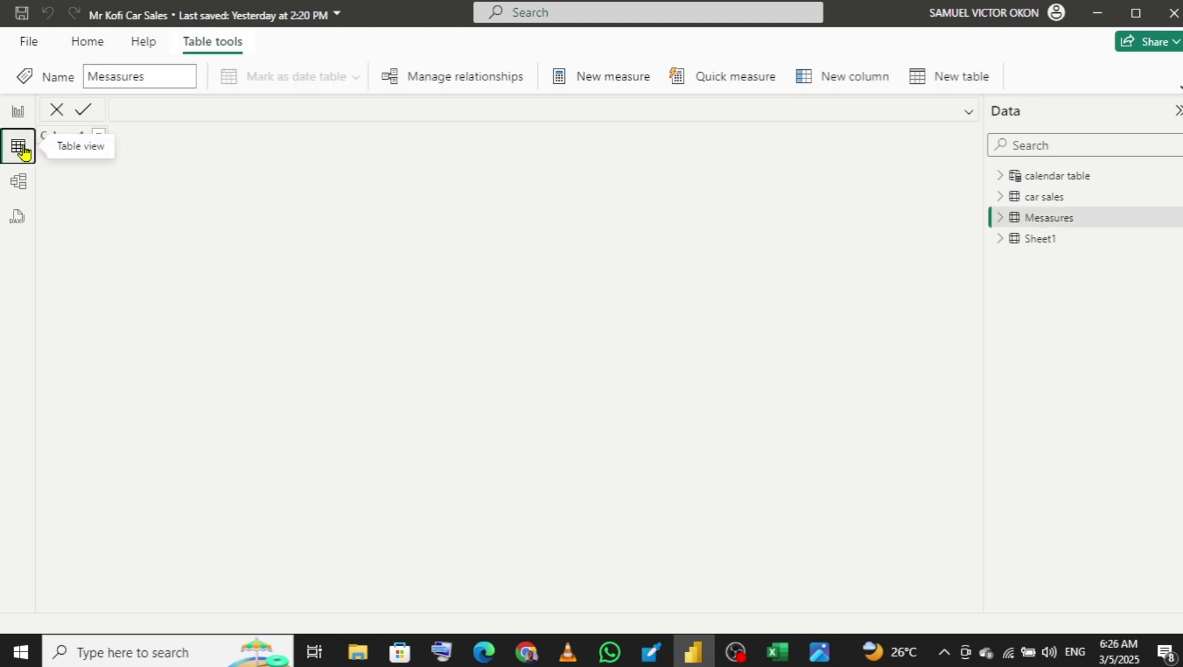
left_click(1053, 240)
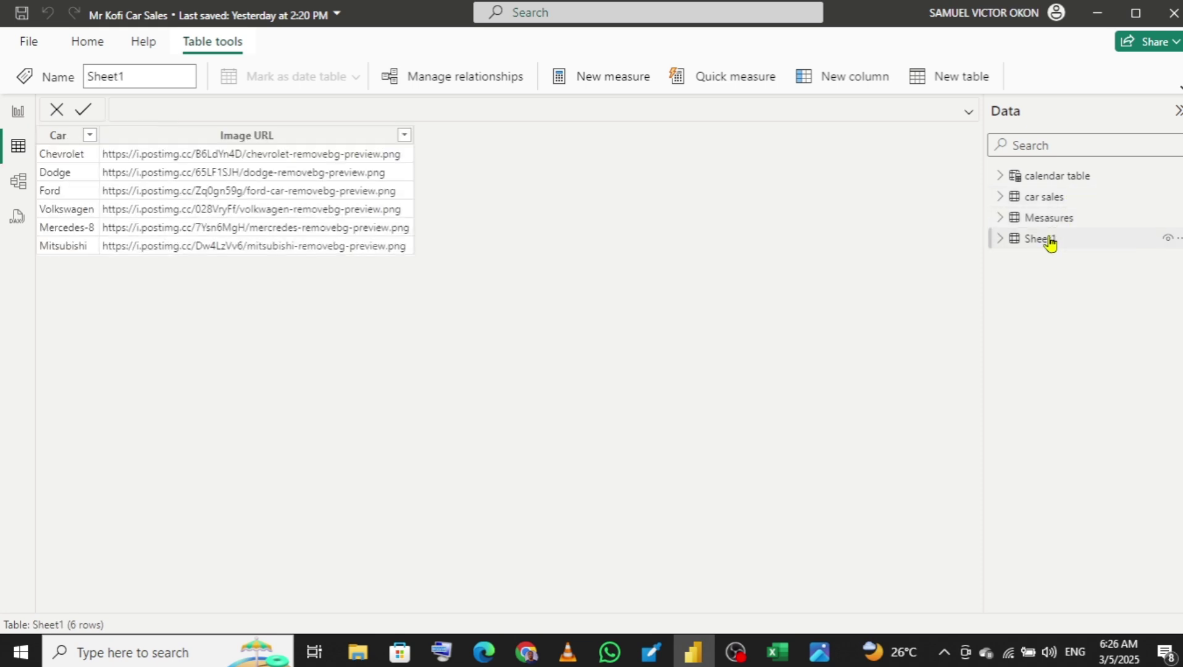
left_click(261, 146)
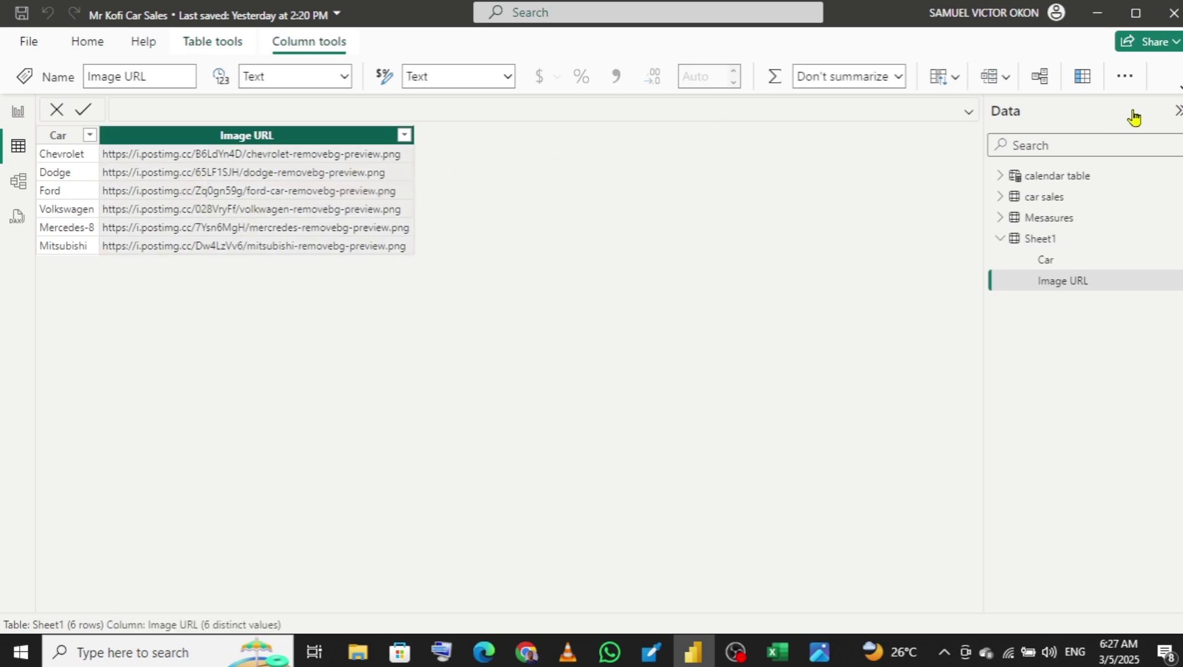
left_click(1125, 77)
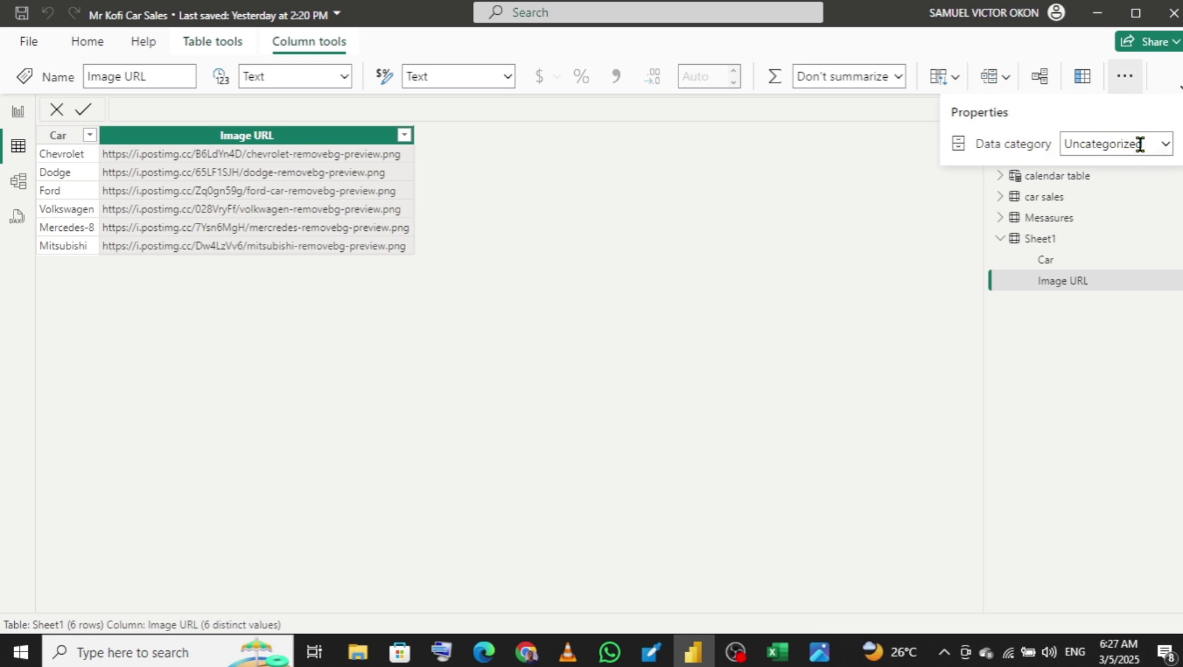
left_click(1166, 146)
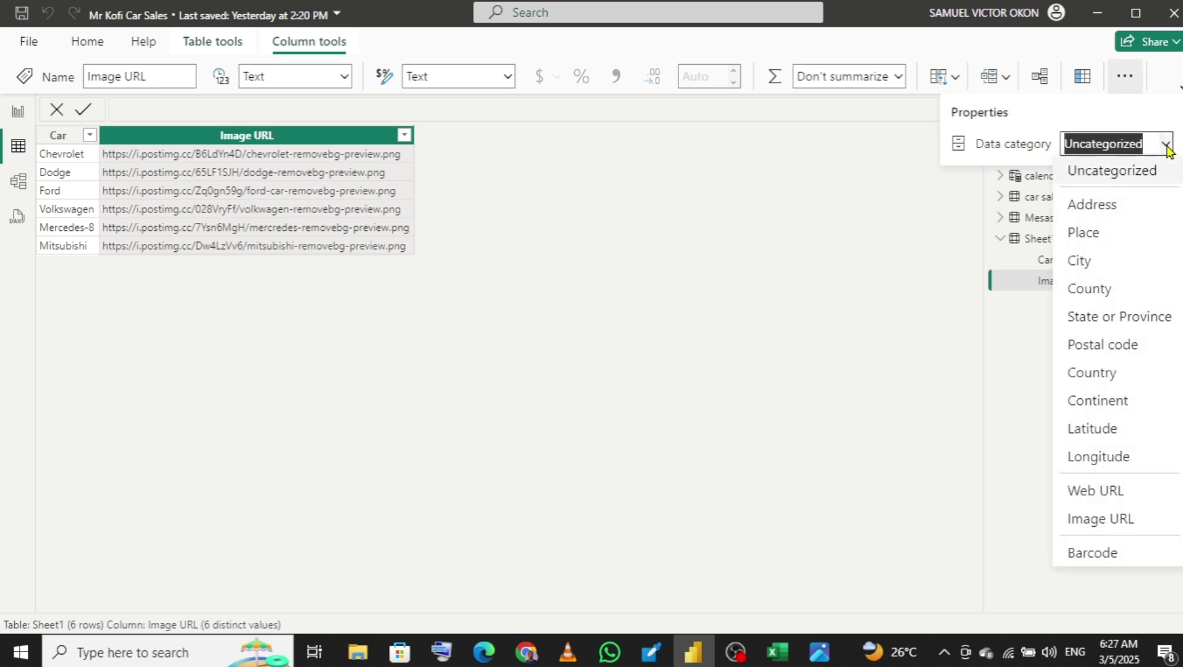
left_click(1120, 522)
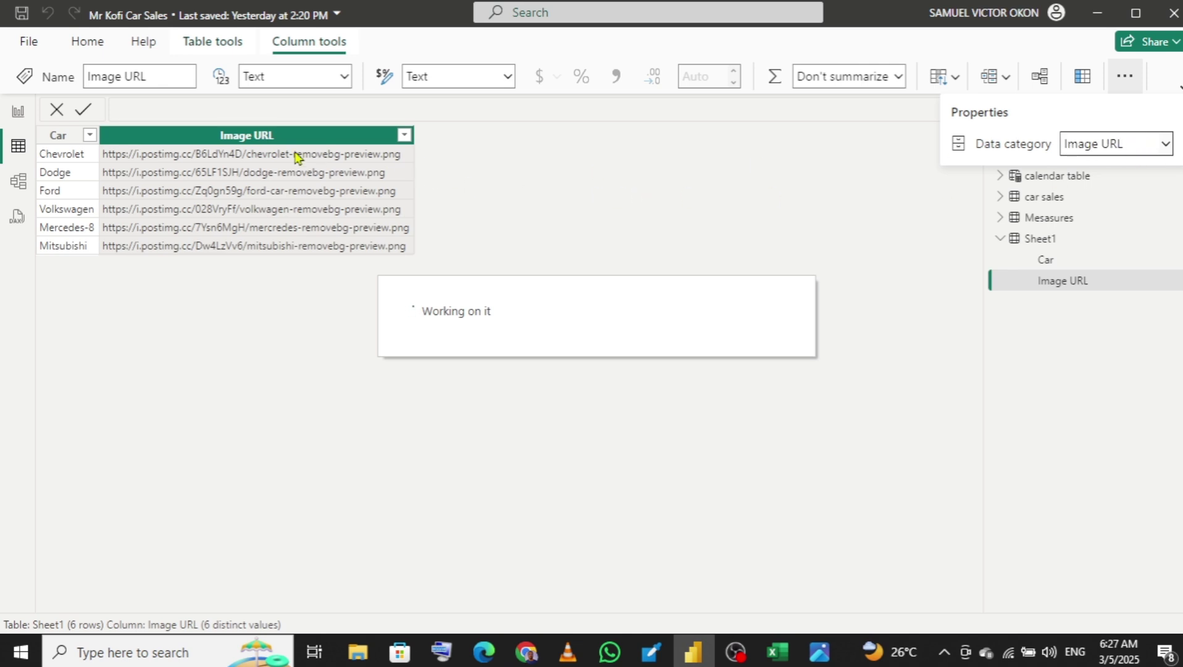
left_click(19, 117)
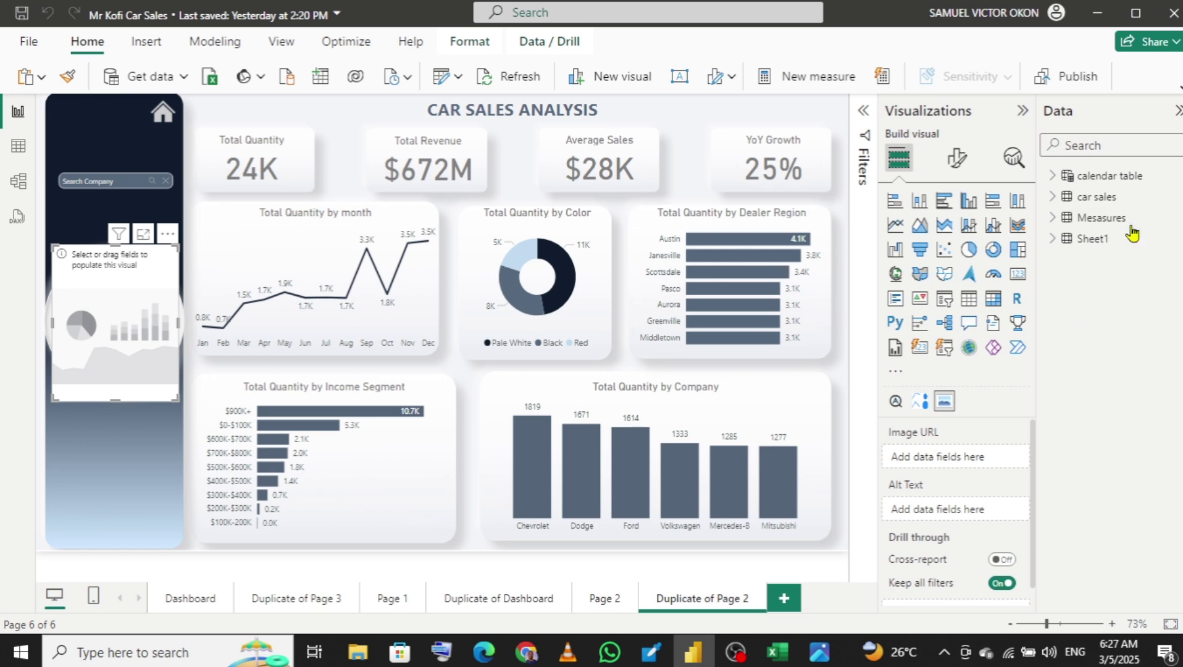
Step: Put Sheet1's Image URL field in the Simple Image visual and resize it to fit the circle
left_click(1055, 240)
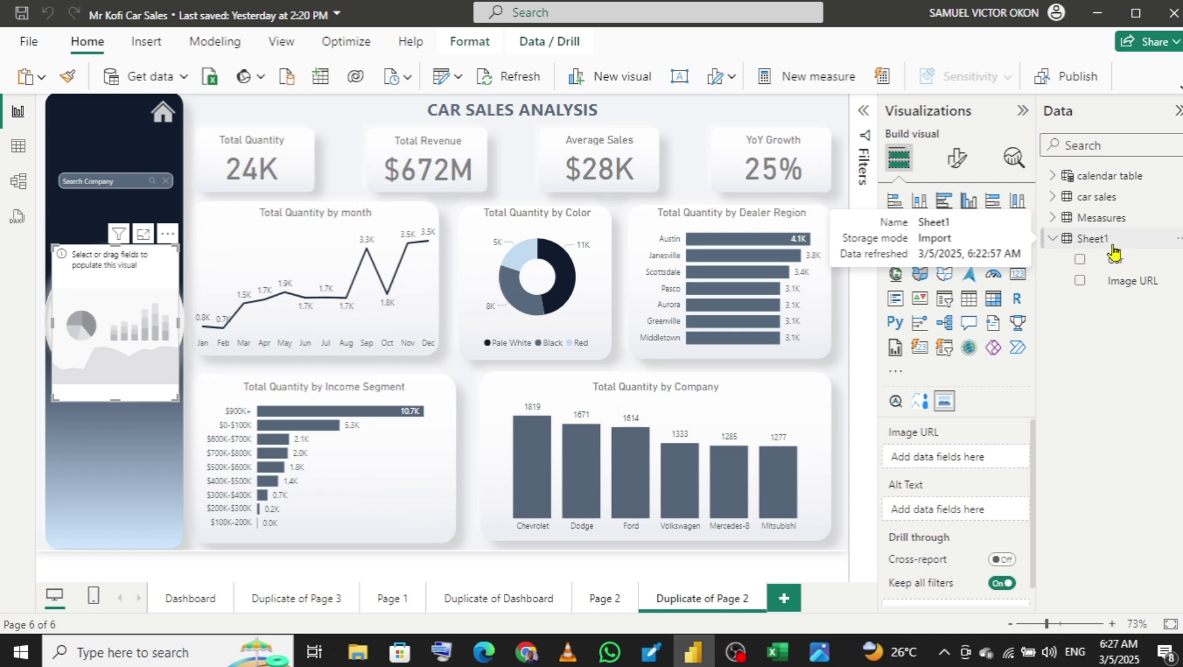
left_click_drag(1142, 287, 979, 445)
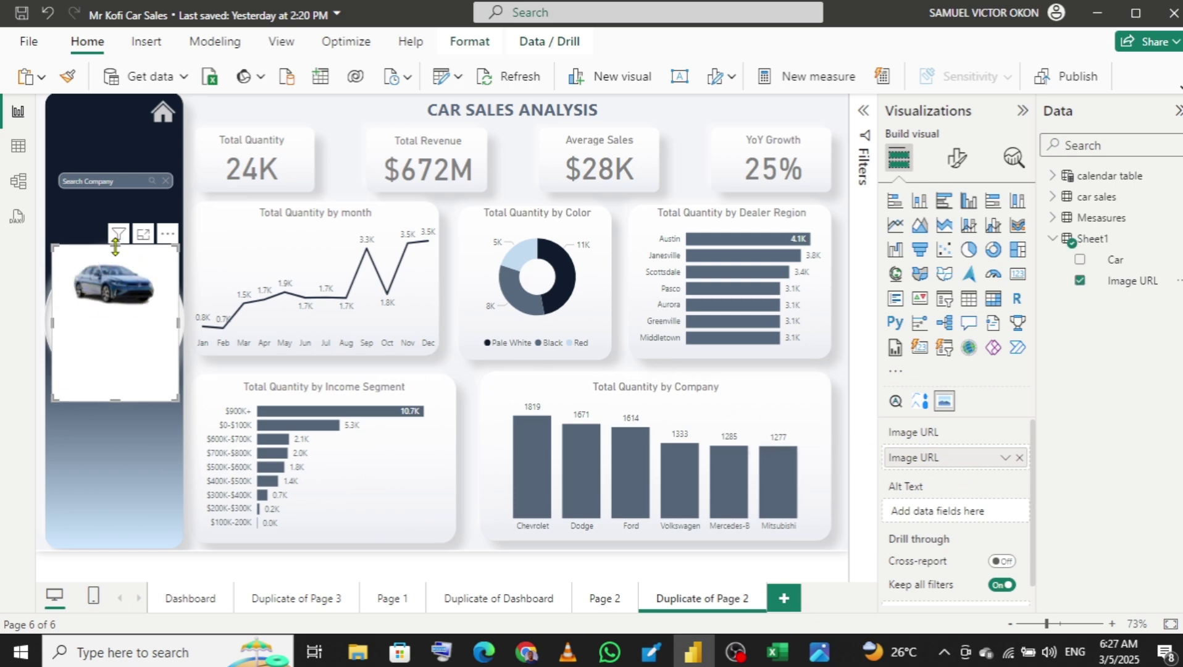
left_click_drag(115, 246, 120, 285)
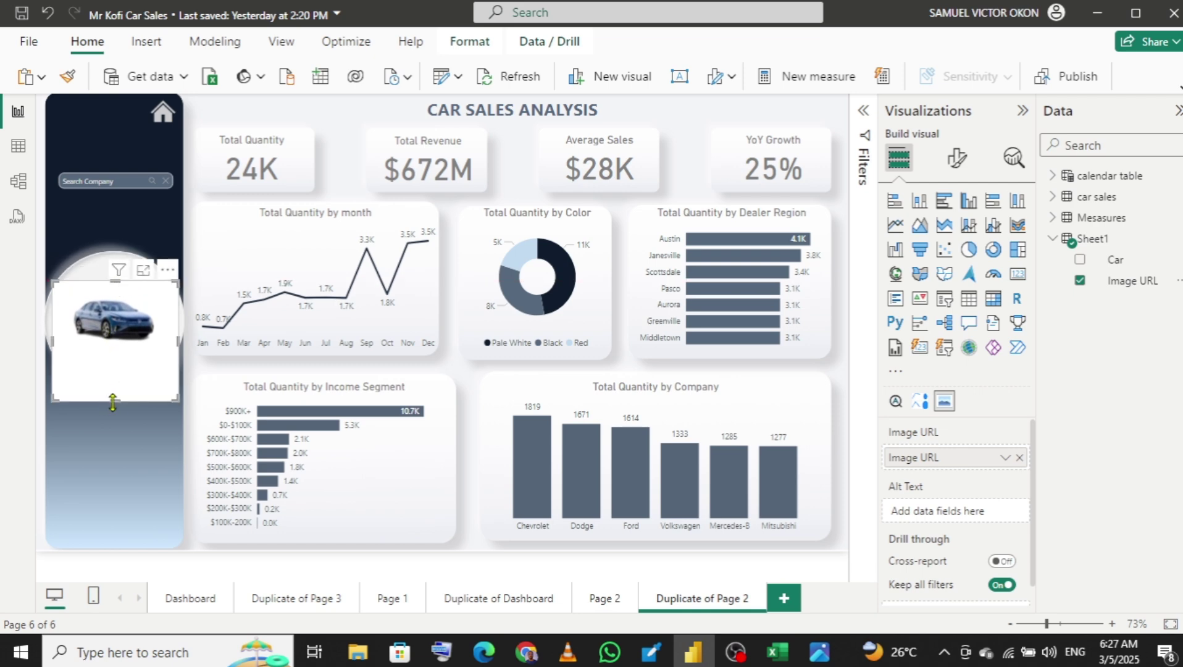
left_click_drag(113, 393, 127, 369)
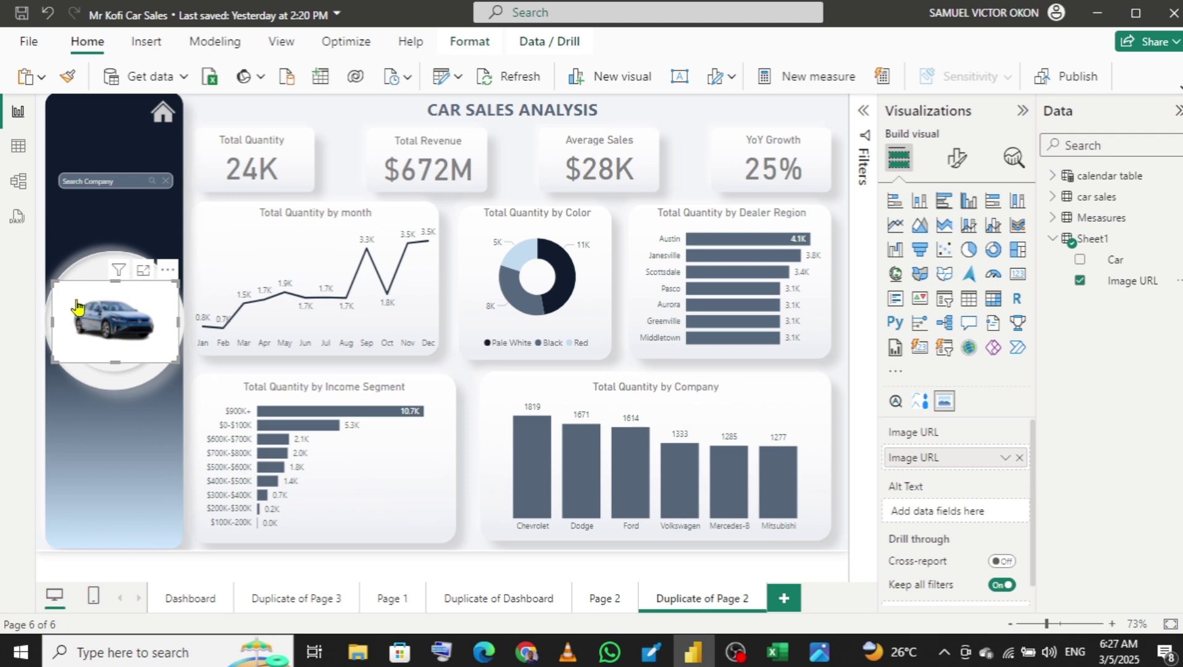
left_click_drag(114, 308, 123, 278)
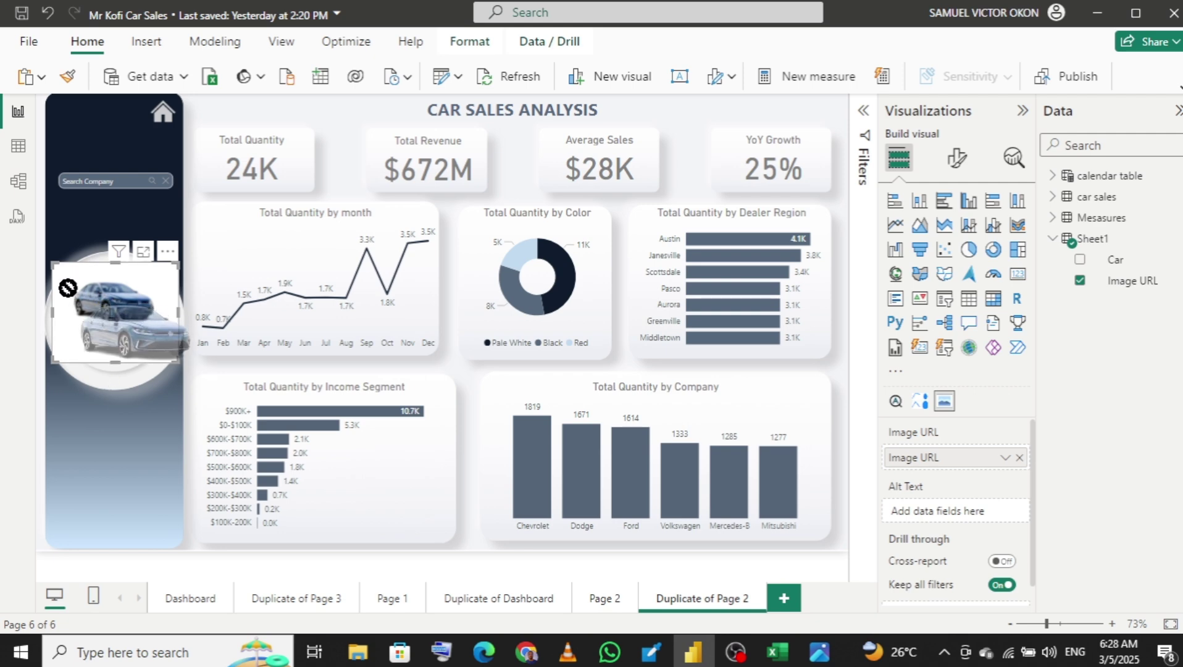
left_click_drag(115, 357, 114, 387)
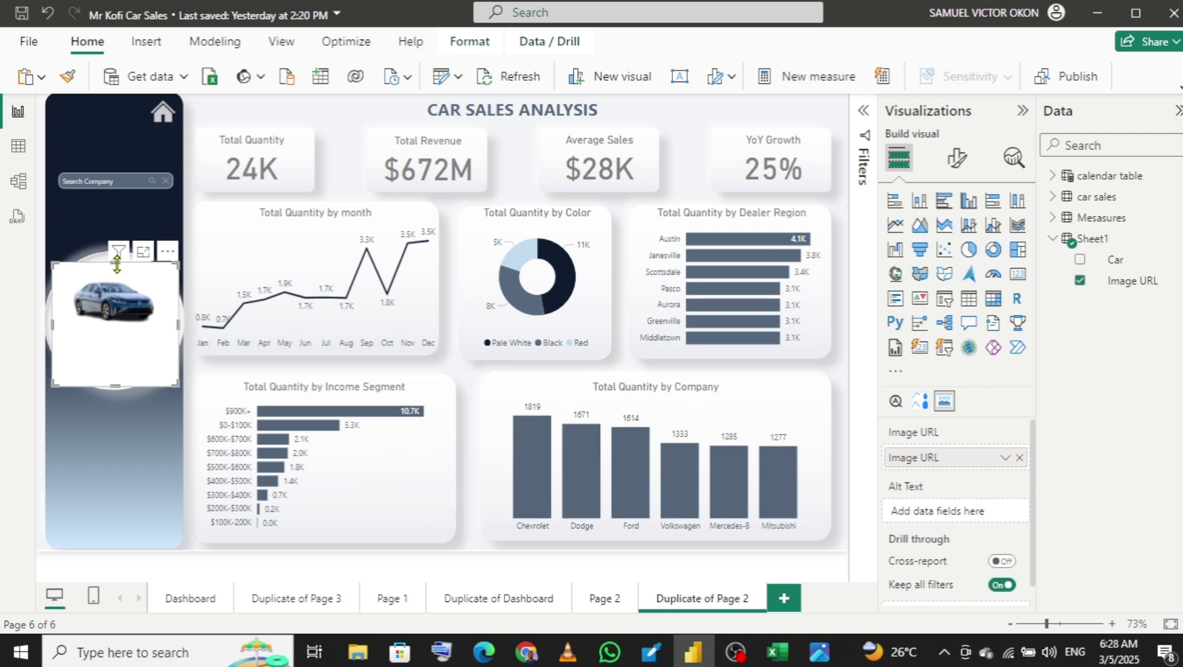
left_click_drag(117, 264, 116, 282)
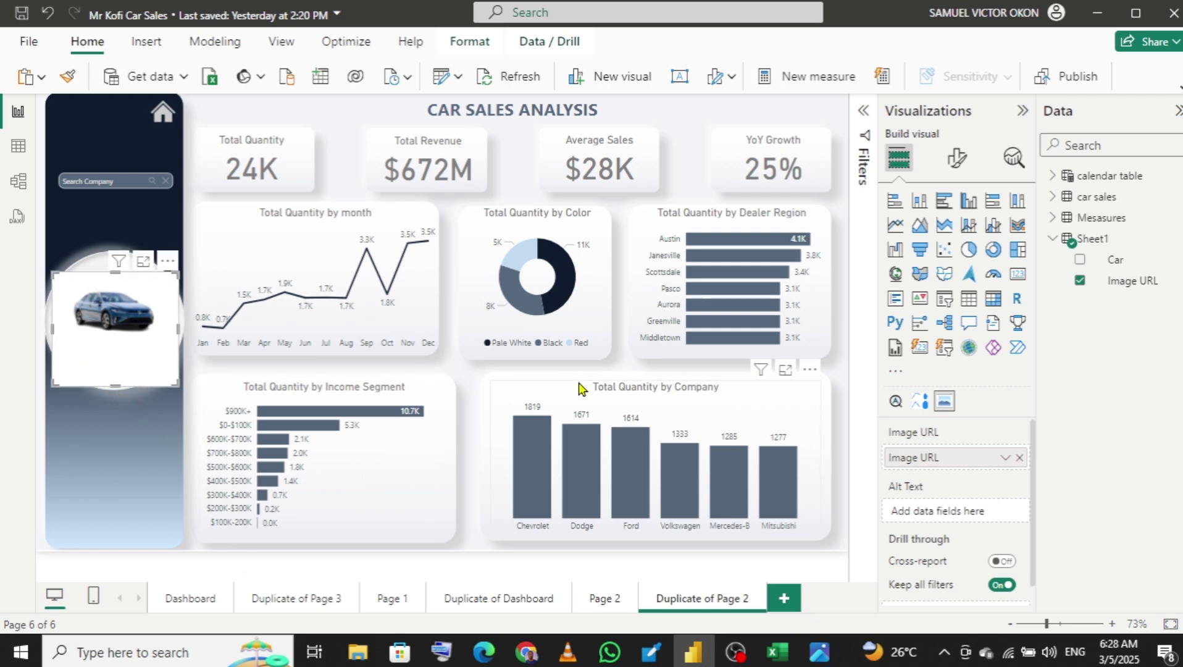
Step: Turn off the image visual's background and centre the car in the sidebar circle
left_click(954, 159)
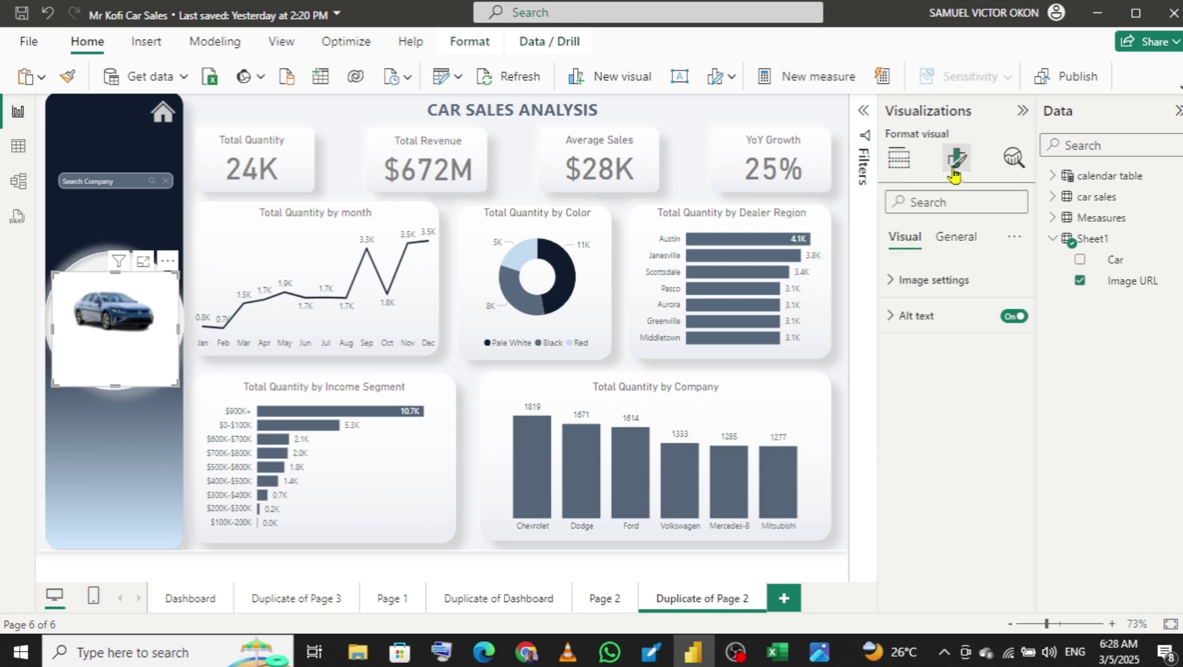
left_click(955, 239)
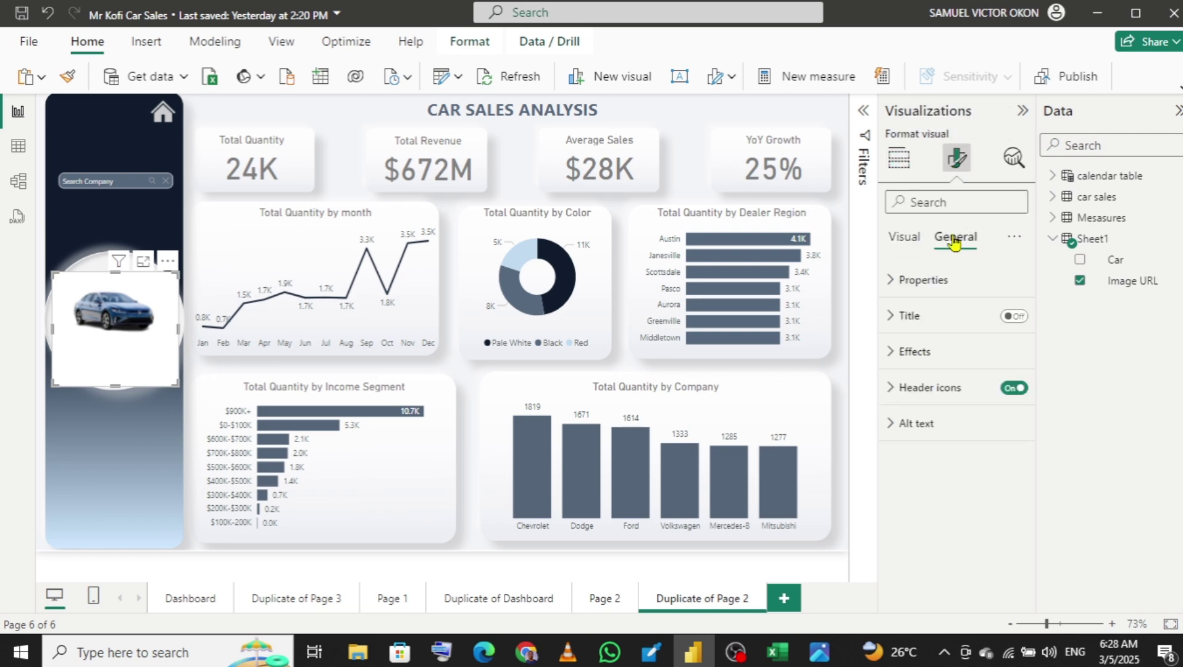
left_click(891, 356)
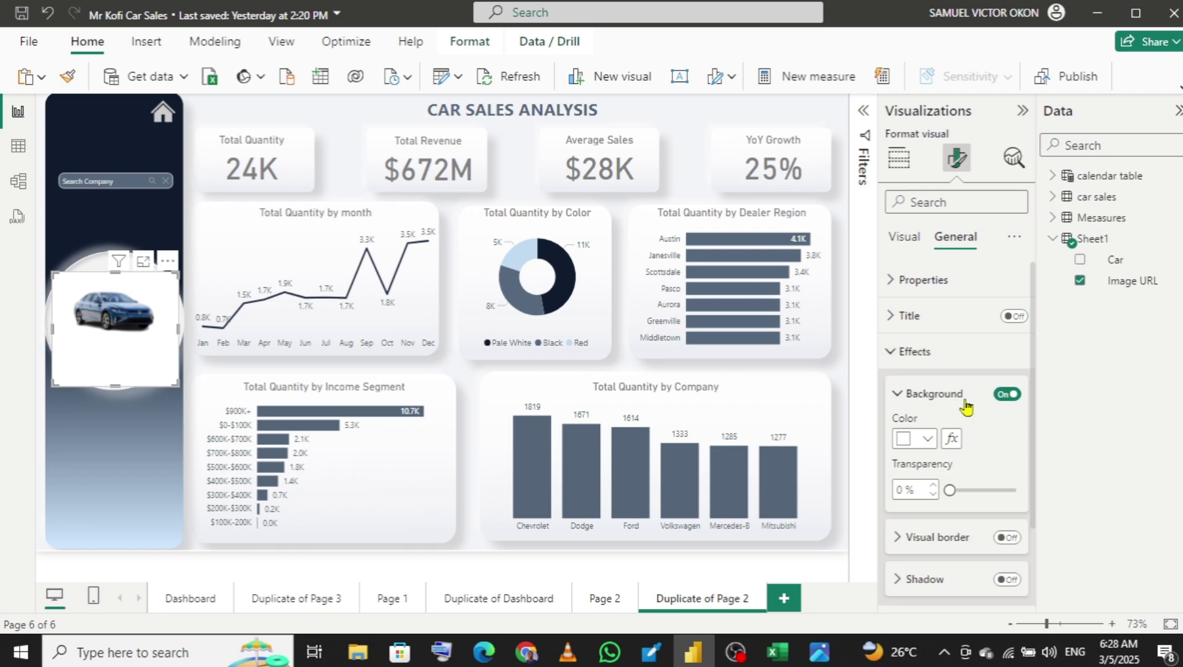
left_click(1002, 396)
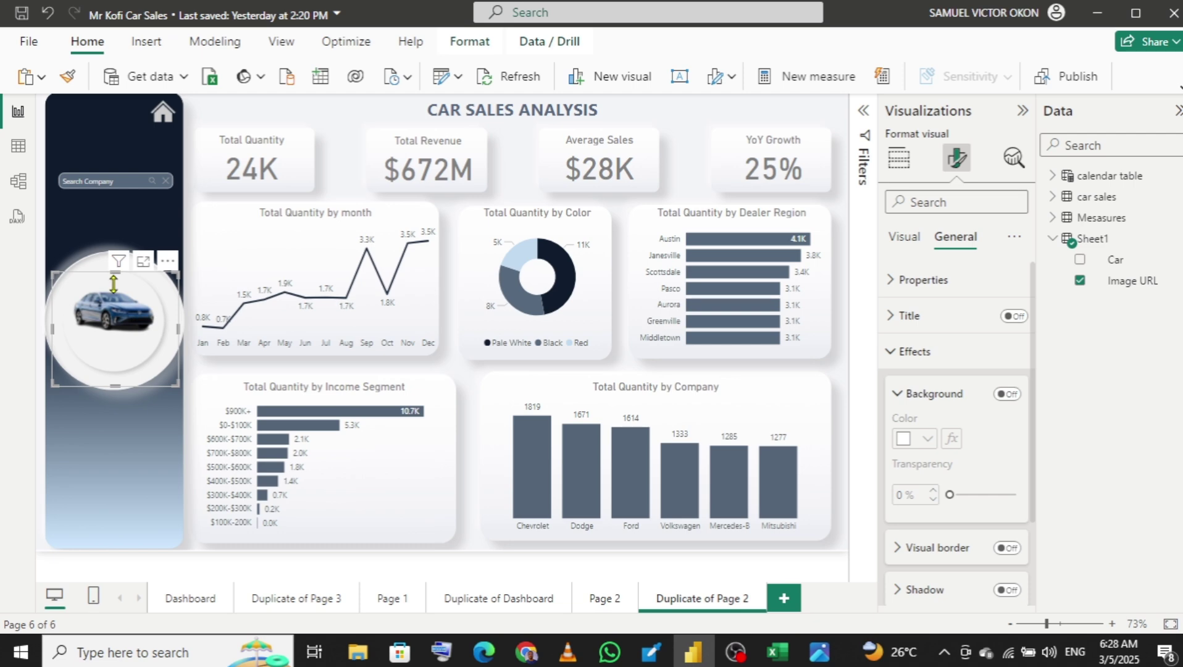
mouse_move(113, 298)
left_mouse_down()
mouse_move(120, 371)
mouse_move(119, 297)
left_mouse_up()
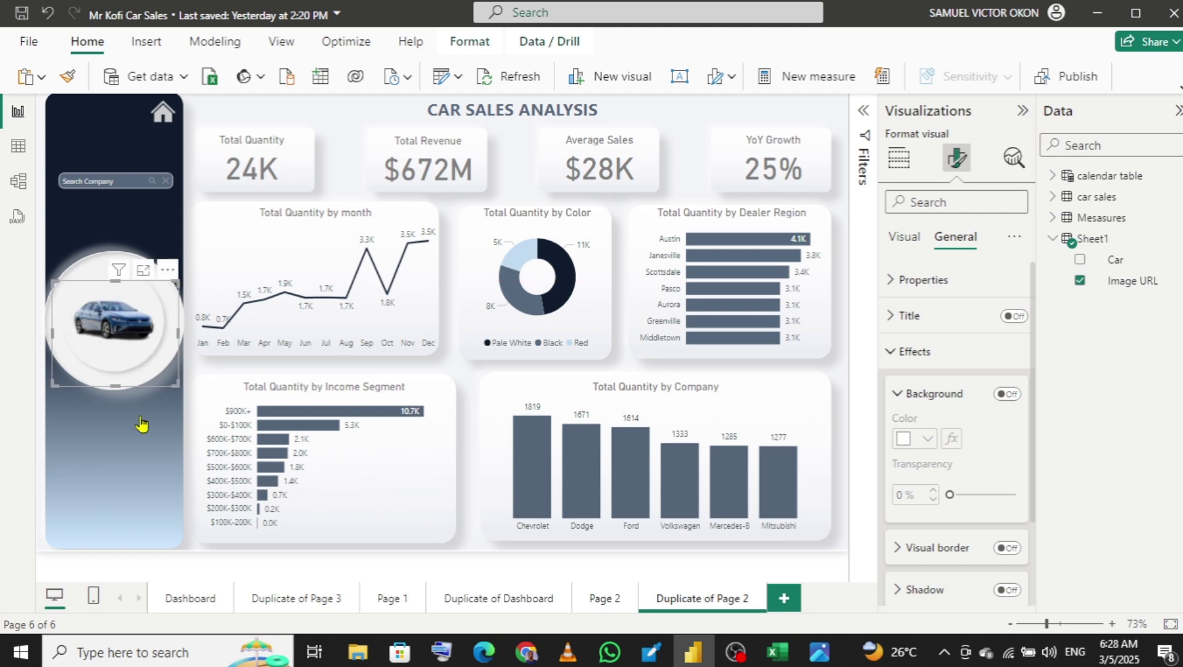
left_click(142, 476)
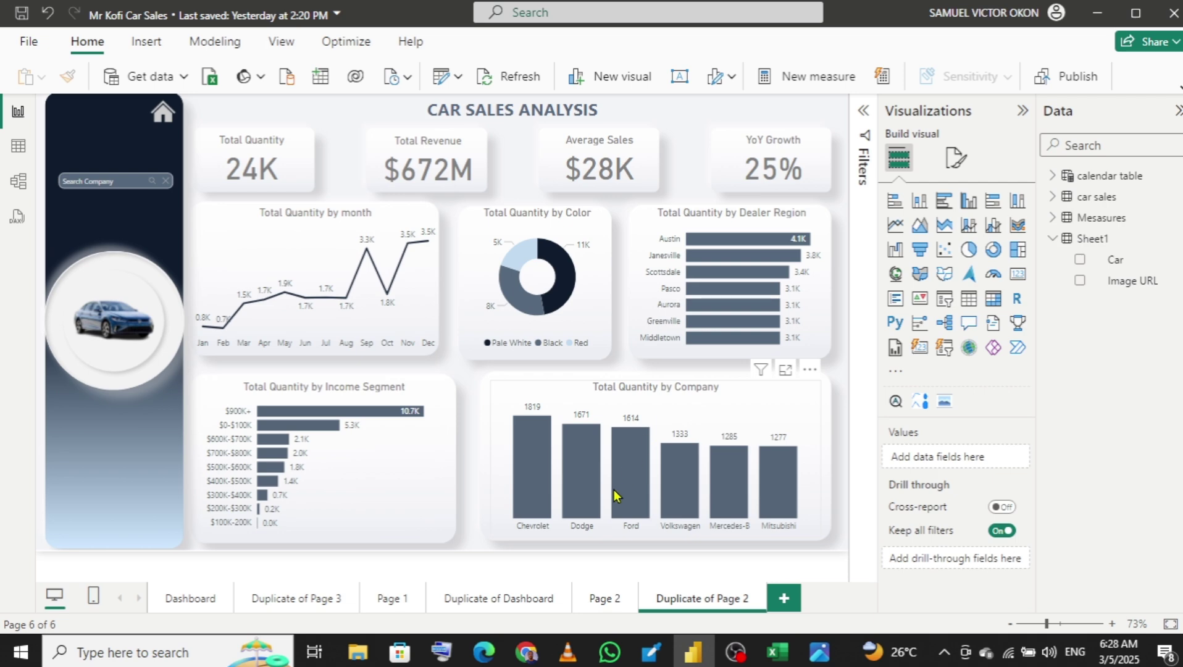
Step: Search the Company slicer for Chevrolet, filtering the report to 1819 units
left_click(97, 180)
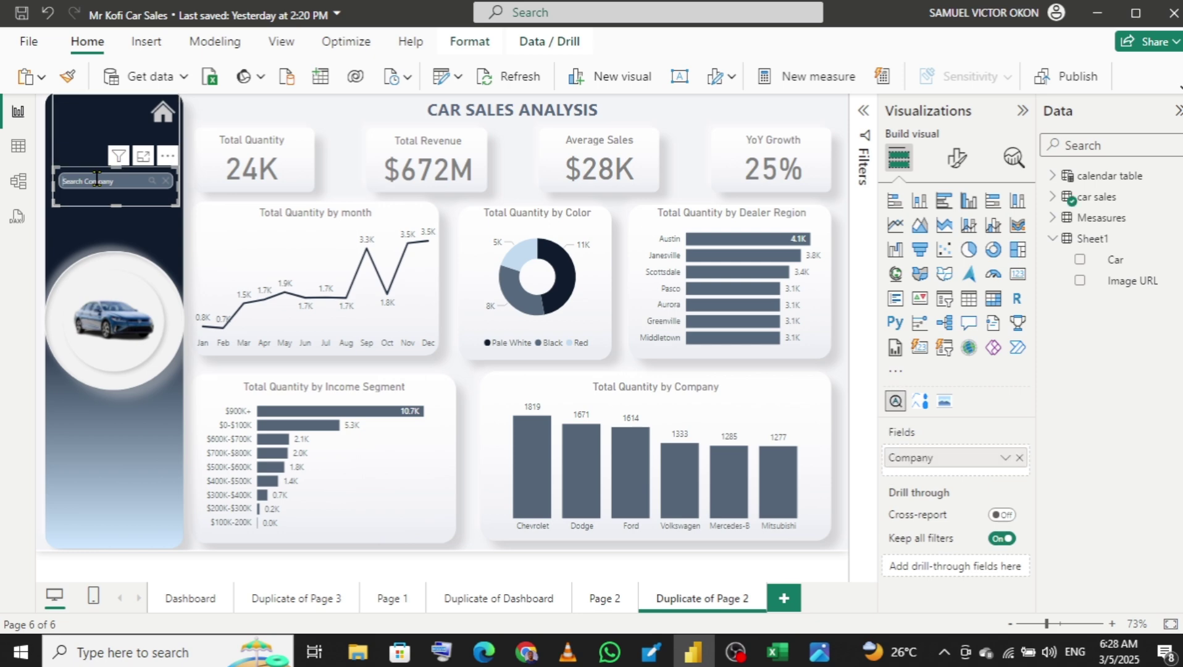
type("a")
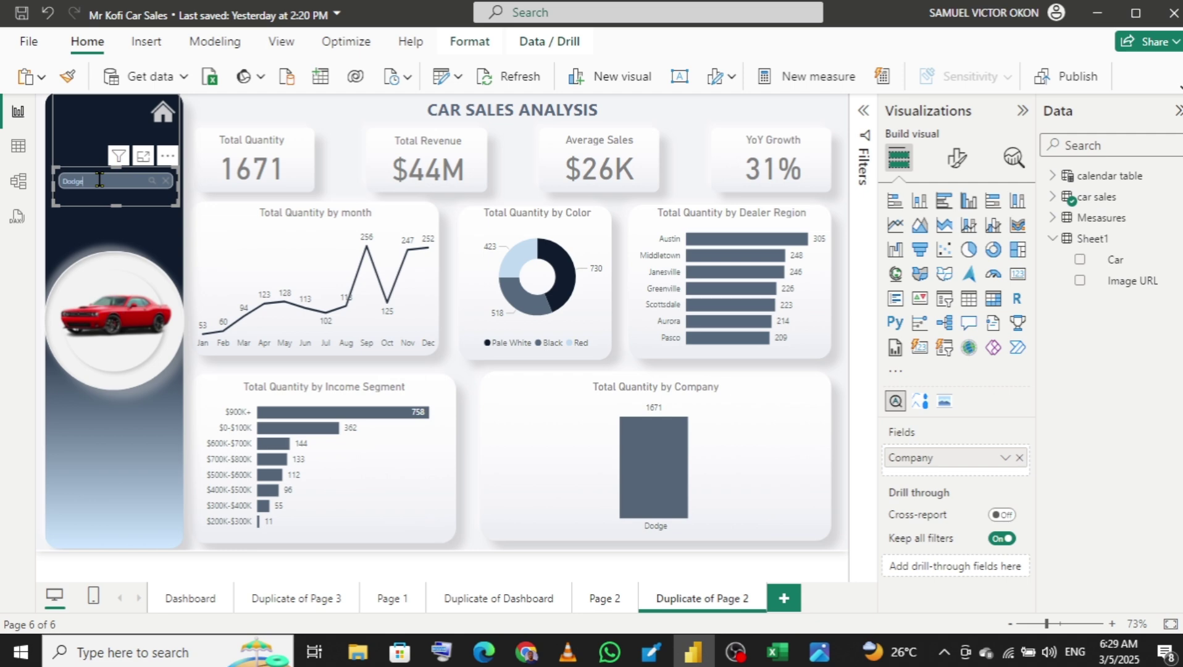
key("BackSpace")
key("BackSpace")
key("BackSpace")
key("BackSpace")
key("BackSpace")
type("c")
key("BackSpace")
key("BackSpace")
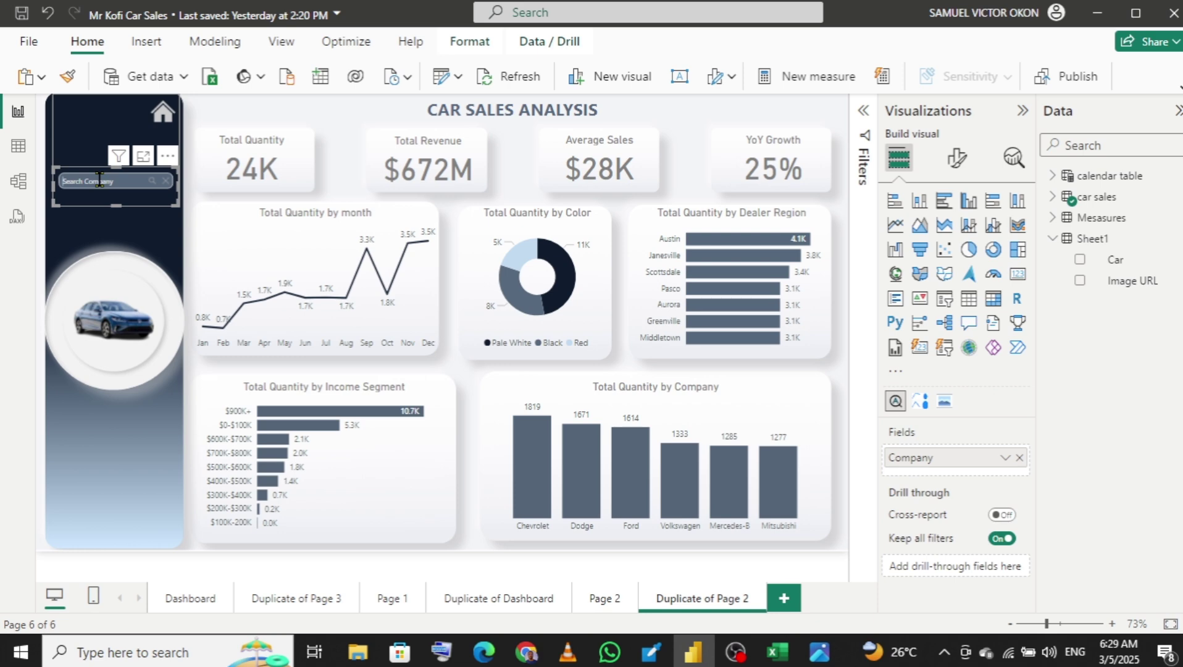
type("Chevrolet")
key("Return")
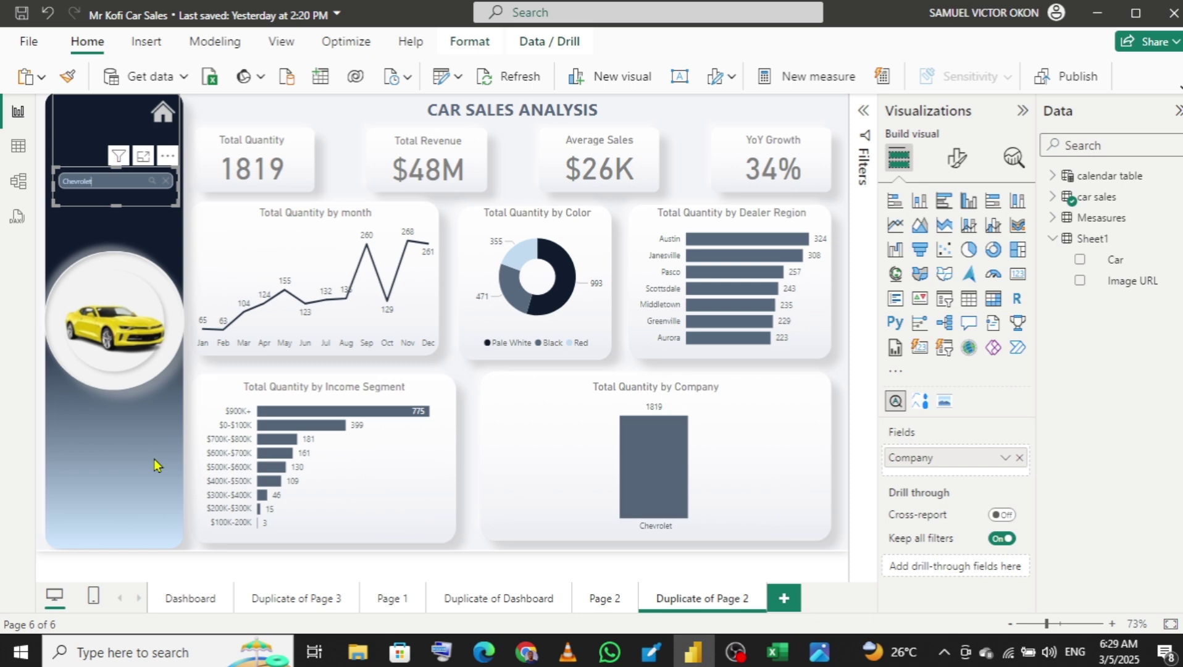
Step: Switch the sidebar car image visual to a Table, then back to a Simple Image bound to Image URL
left_click(132, 303)
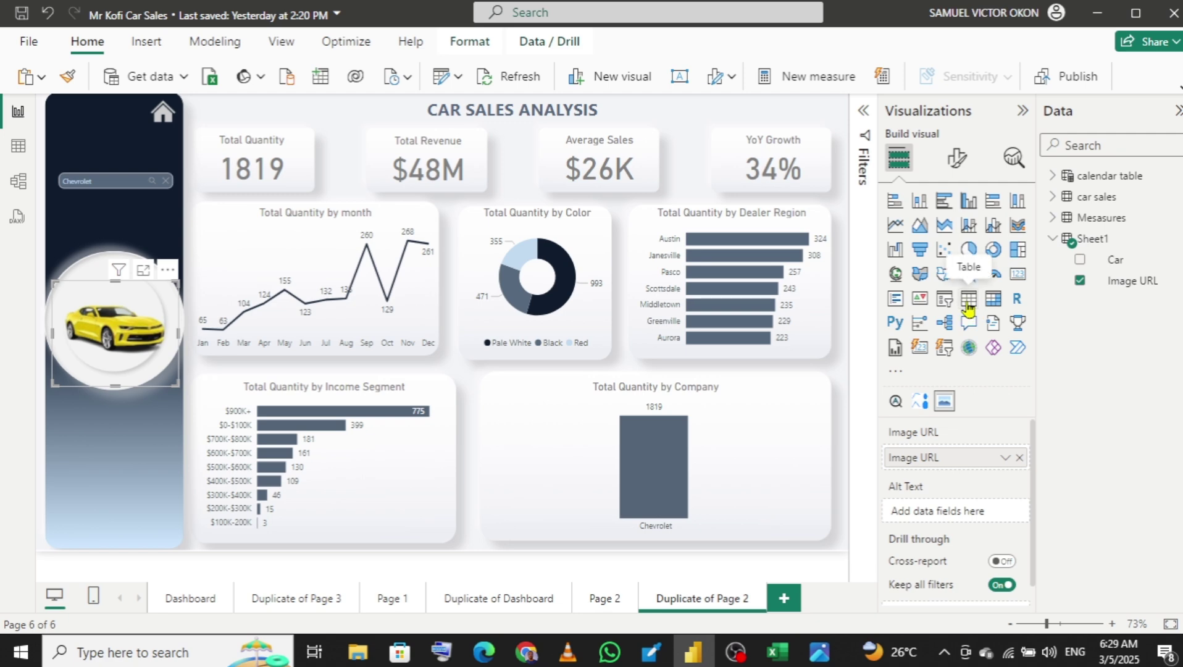
left_click(968, 302)
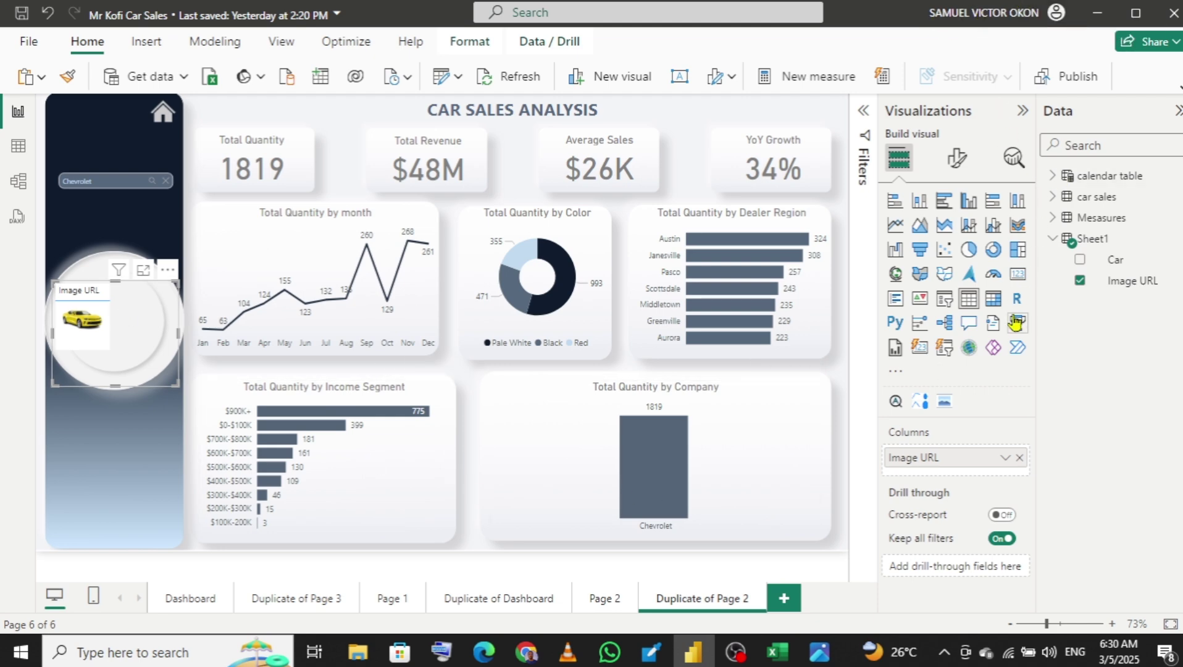
left_click(944, 403)
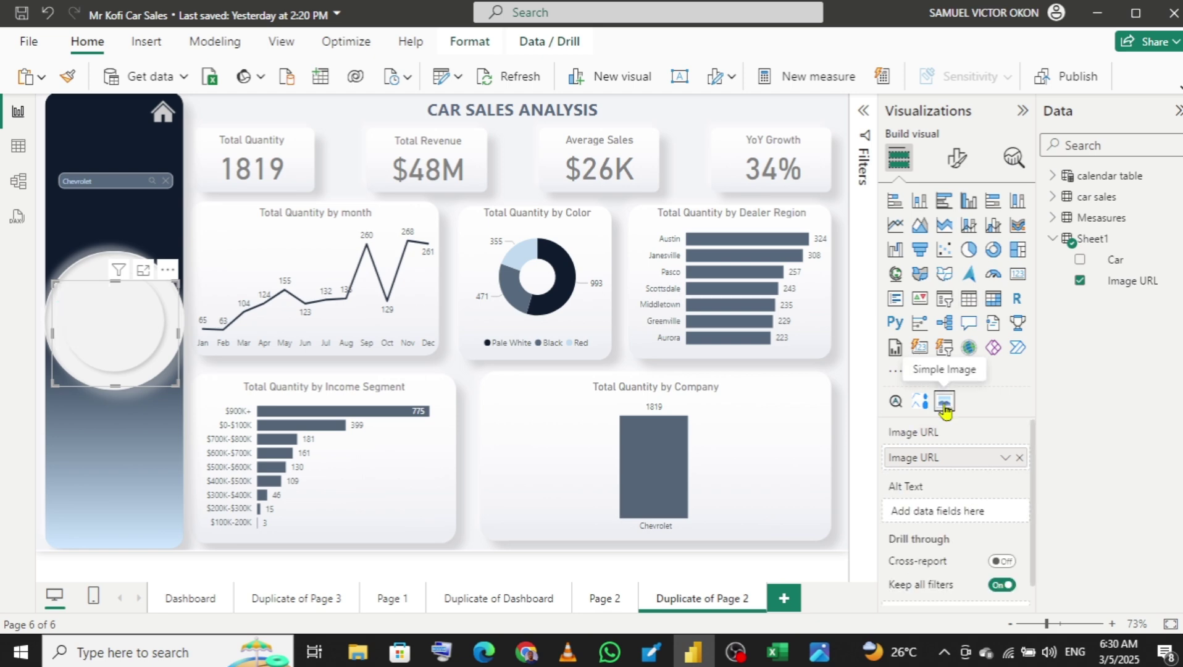